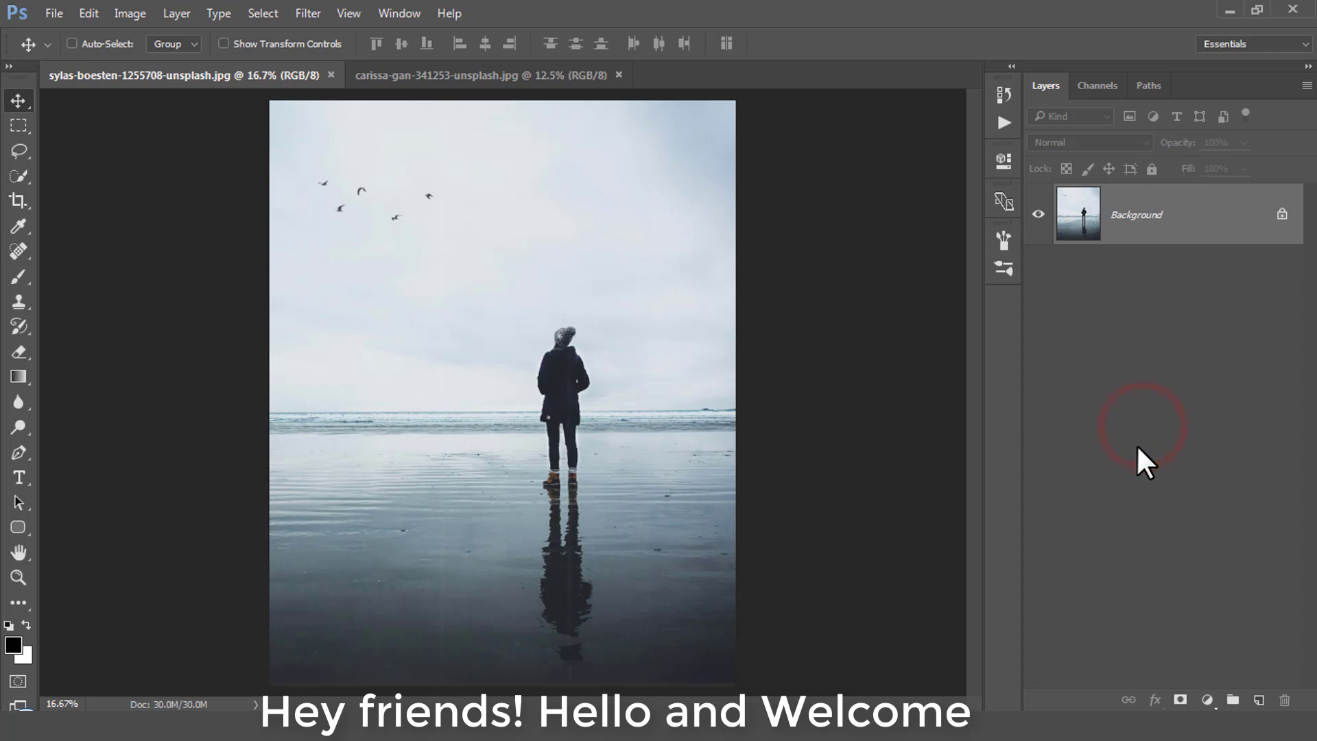
# Copy the Eiffel Tower photo into the sylas-boesten beach image as a new layer.
pyautogui.click(1141, 444)
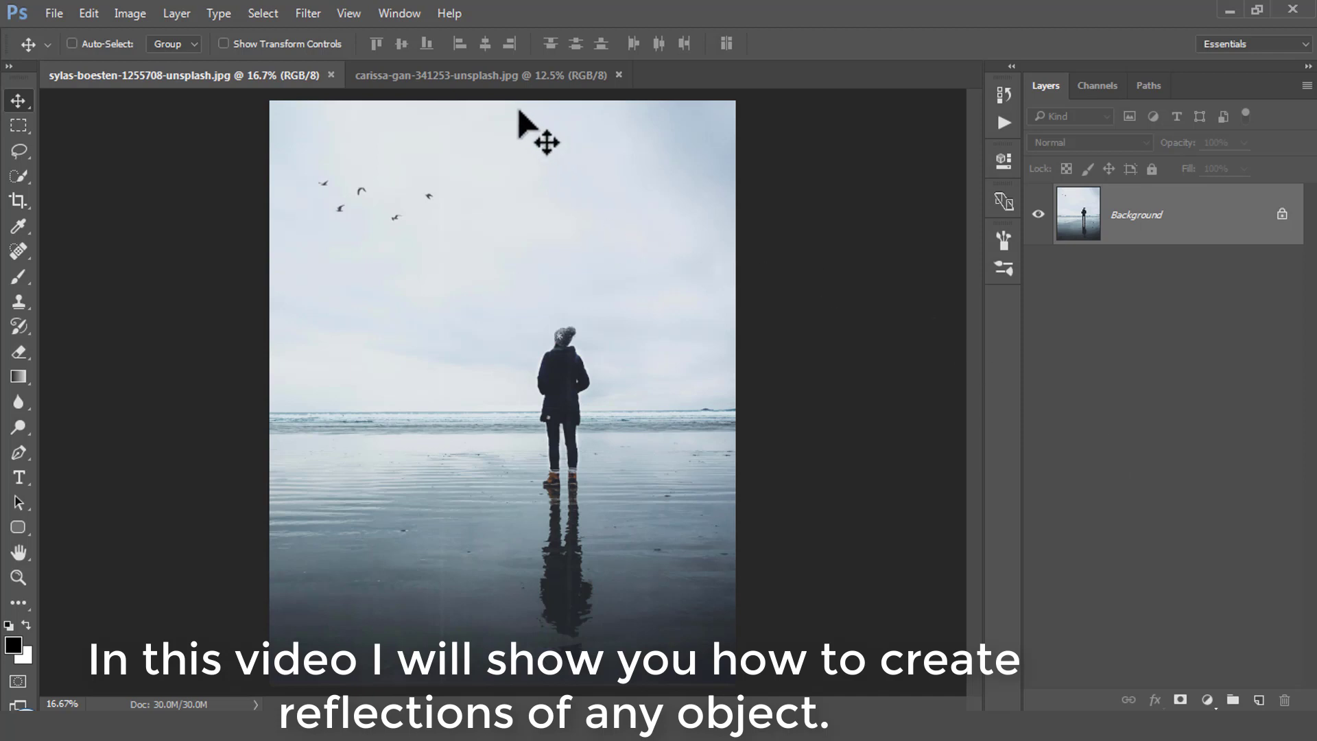
pyautogui.click(476, 79)
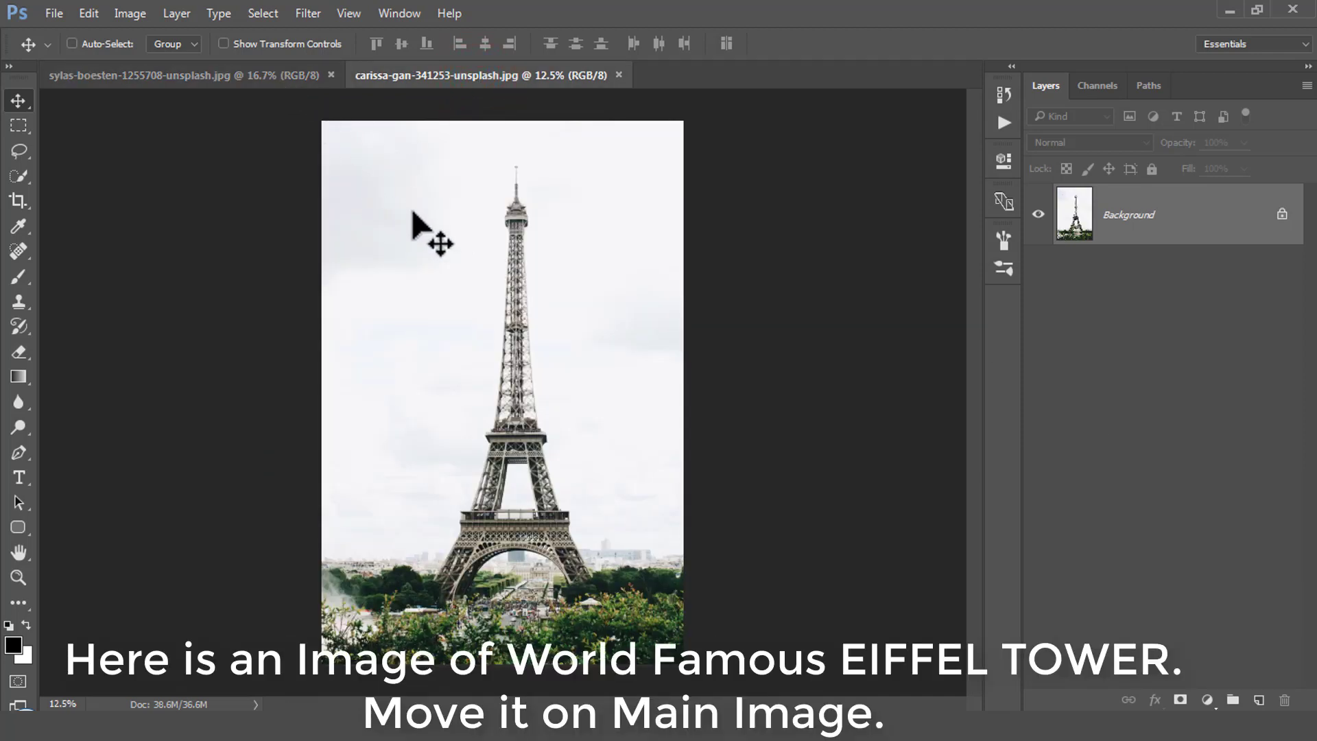
pyautogui.moveTo(453, 225); pyautogui.dragTo(480, 315)
# Scale the Eiffel Tower layer to about 55% with Free Transform and place it in the beach photo's upper left.
pyautogui.click(89, 13)
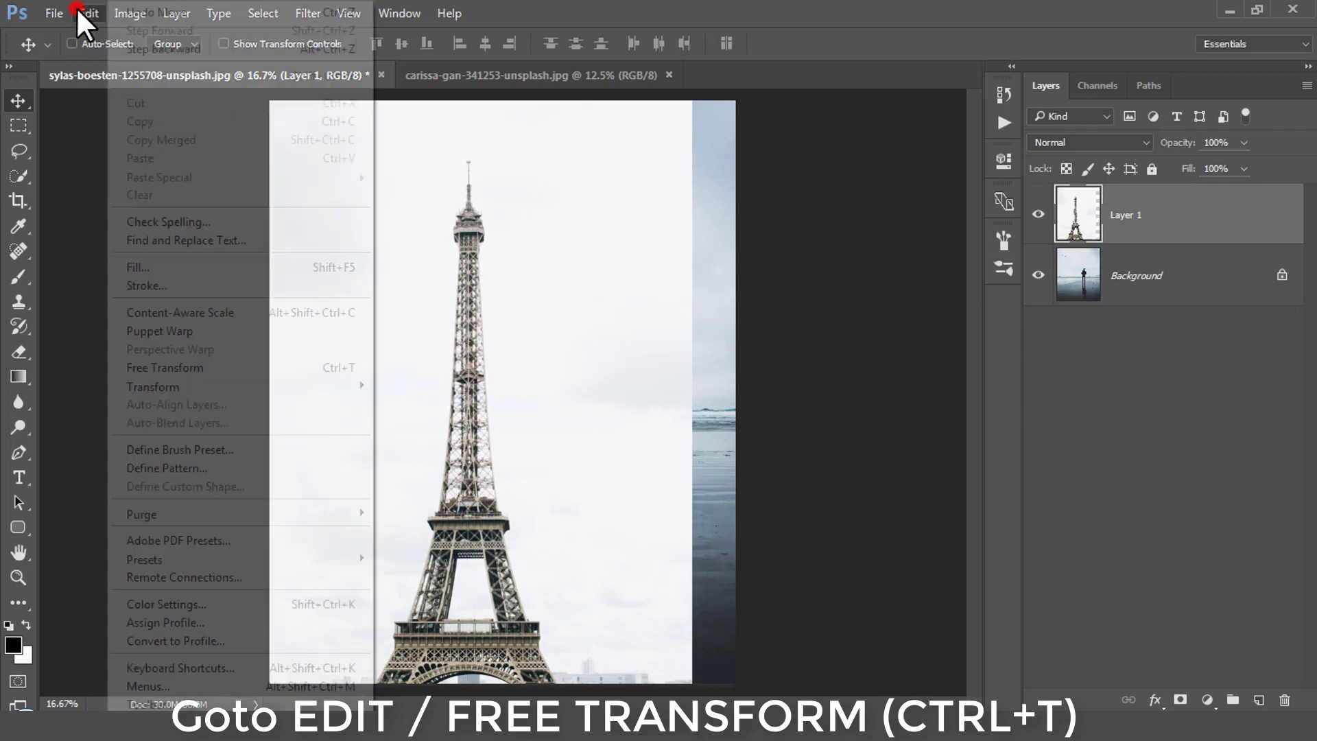
pyautogui.click(302, 369)
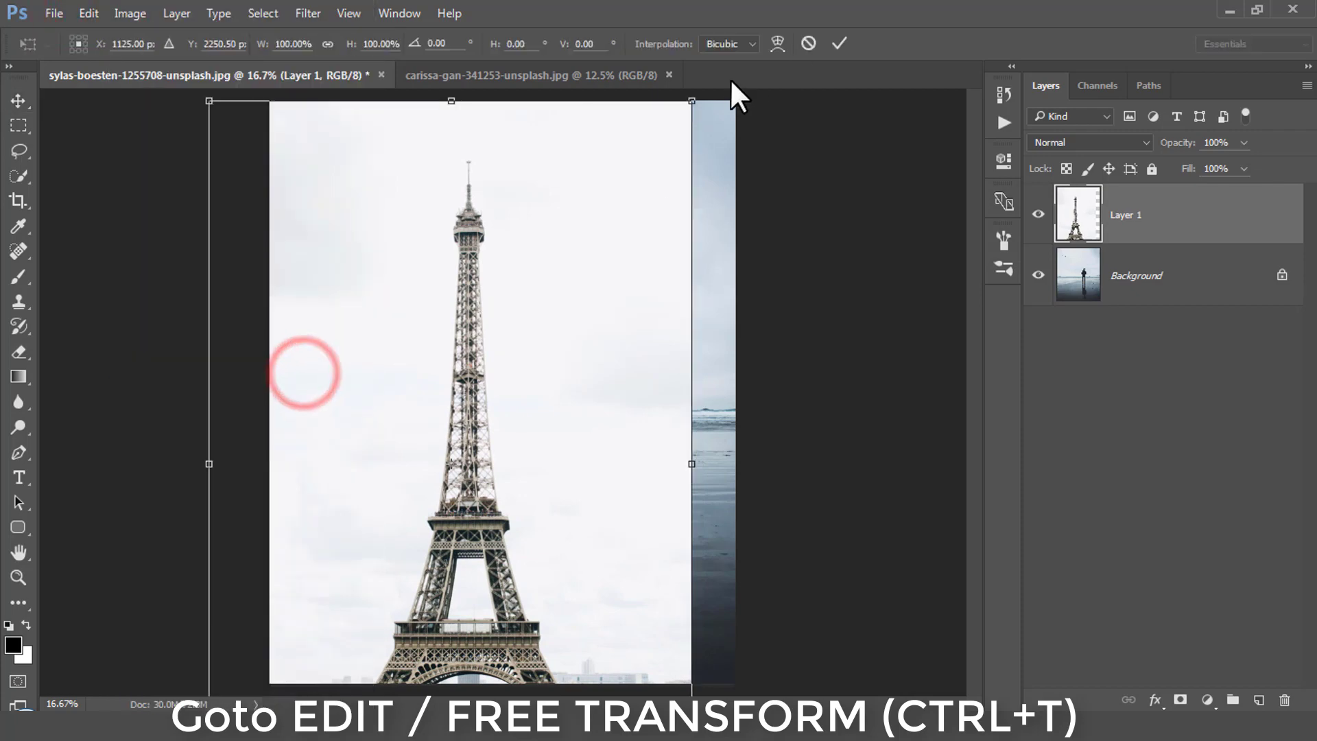
pyautogui.moveTo(688, 103); pyautogui.dragTo(400, 361)
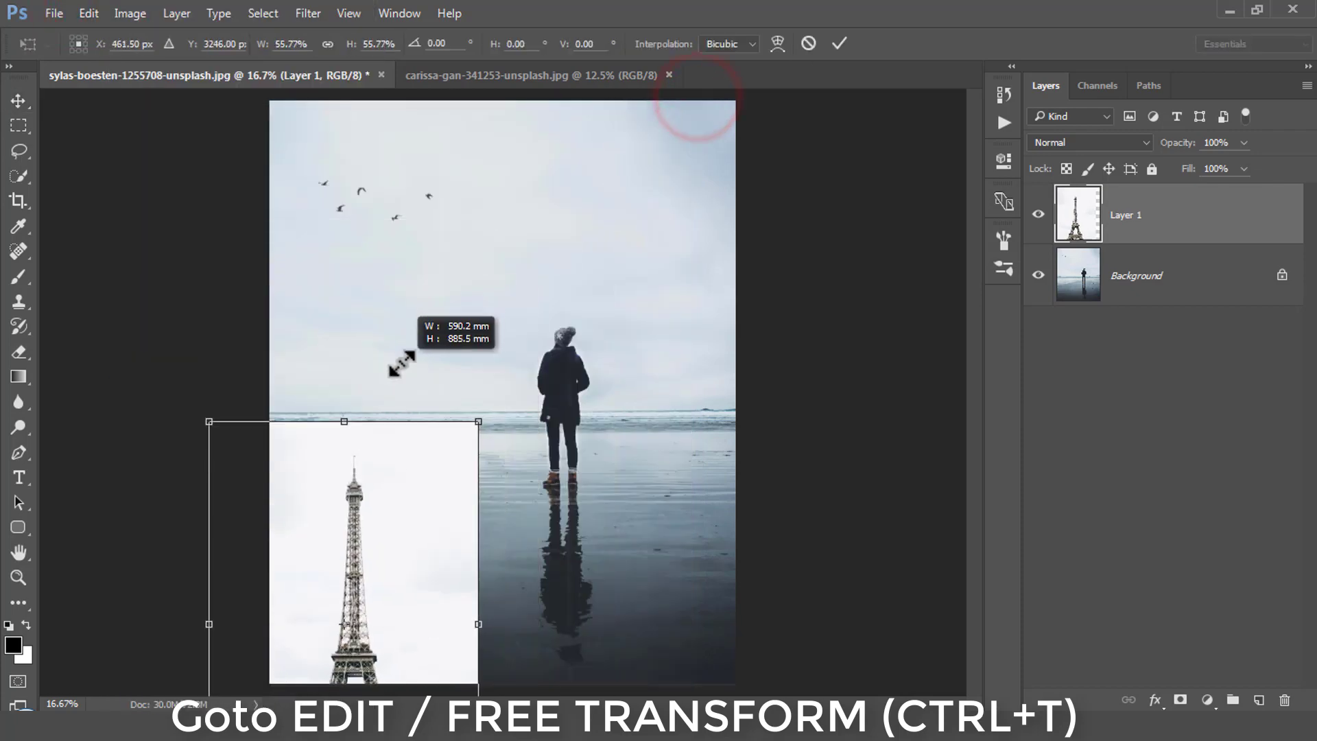
pyautogui.moveTo(446, 489); pyautogui.dragTo(465, 206)
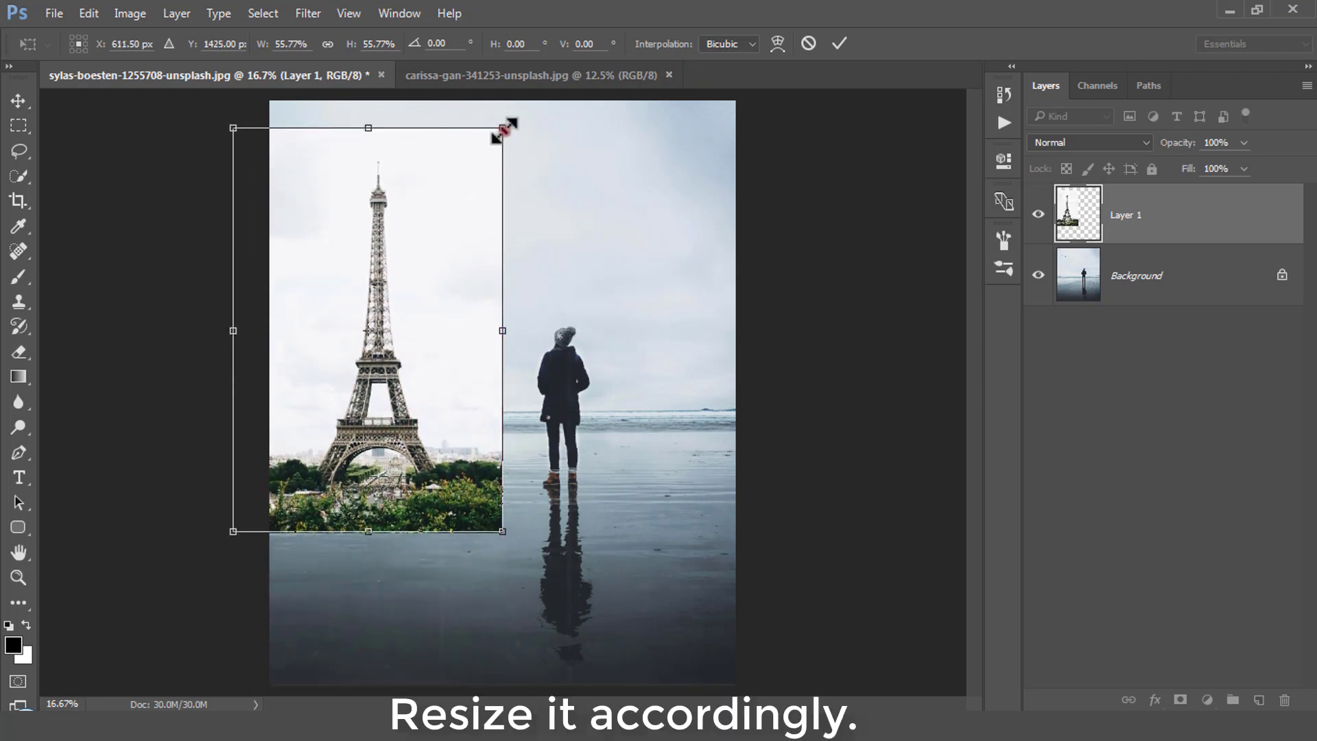
pyautogui.moveTo(504, 127); pyautogui.dragTo(499, 134)
pyautogui.click(840, 44)
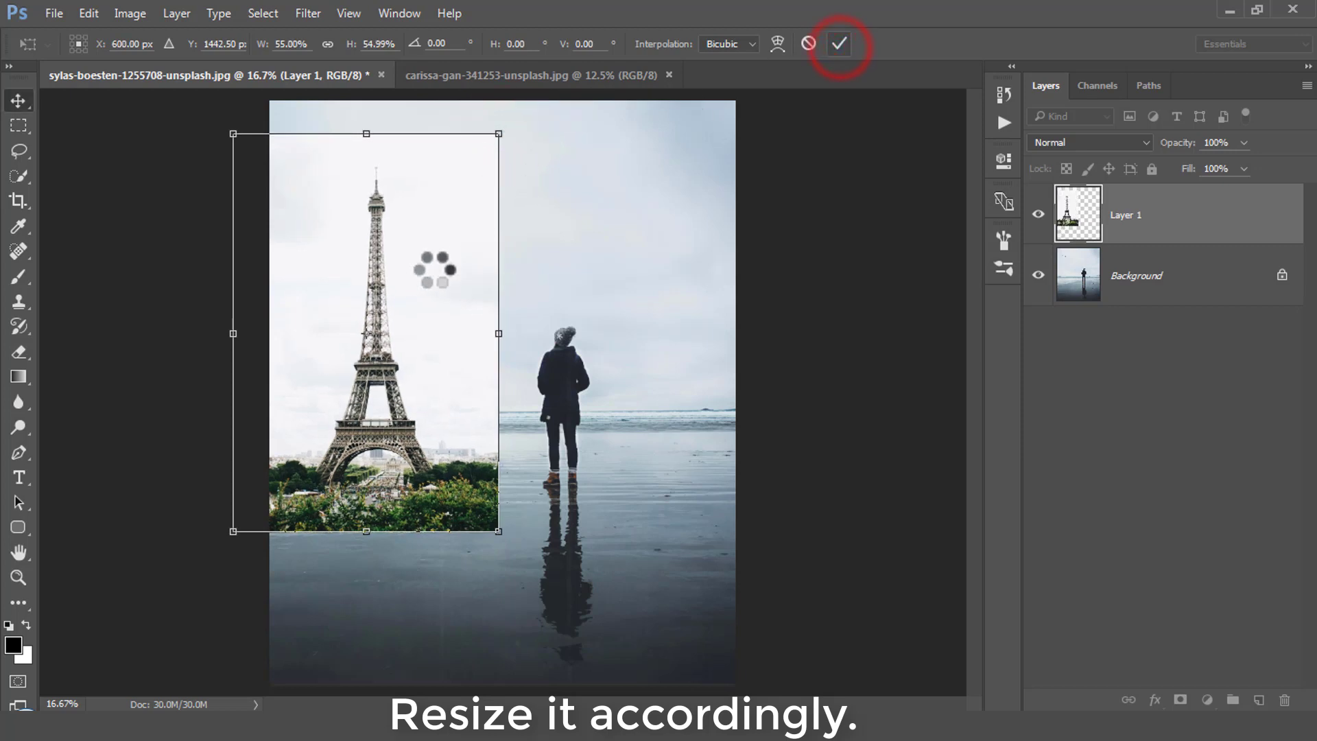
pyautogui.moveTo(447, 302); pyautogui.dragTo(431, 273)
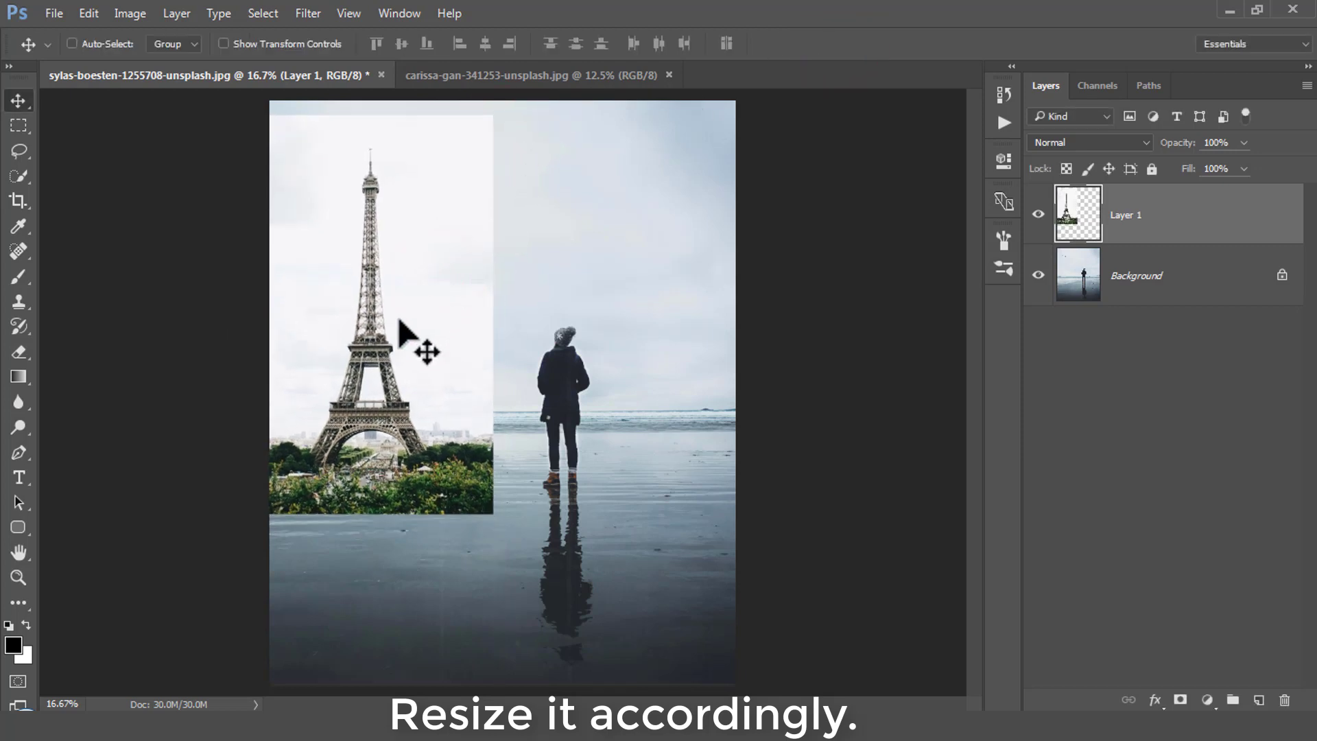
# Hide the Eiffel Tower layer and brighten the Background's midtones with a Curves adjustment layer.
pyautogui.click(1038, 214)
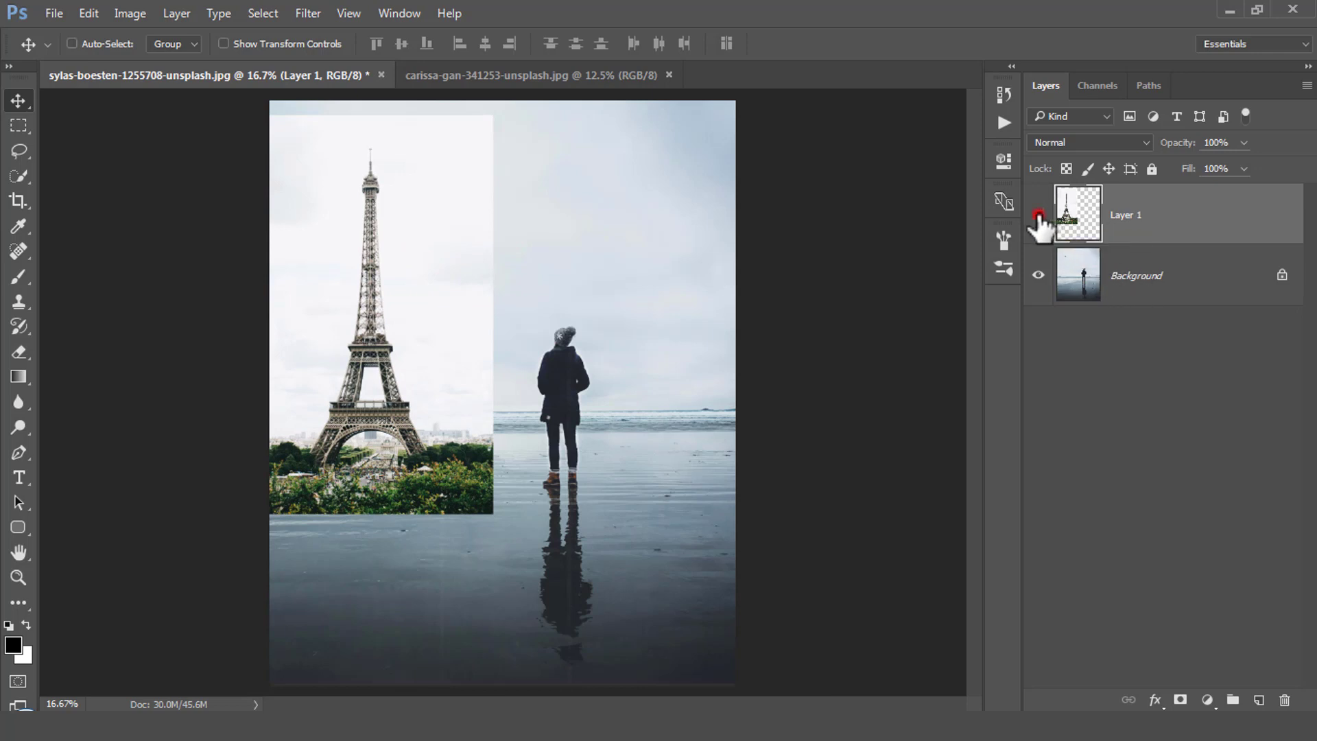
pyautogui.click(1038, 216)
pyautogui.click(1132, 275)
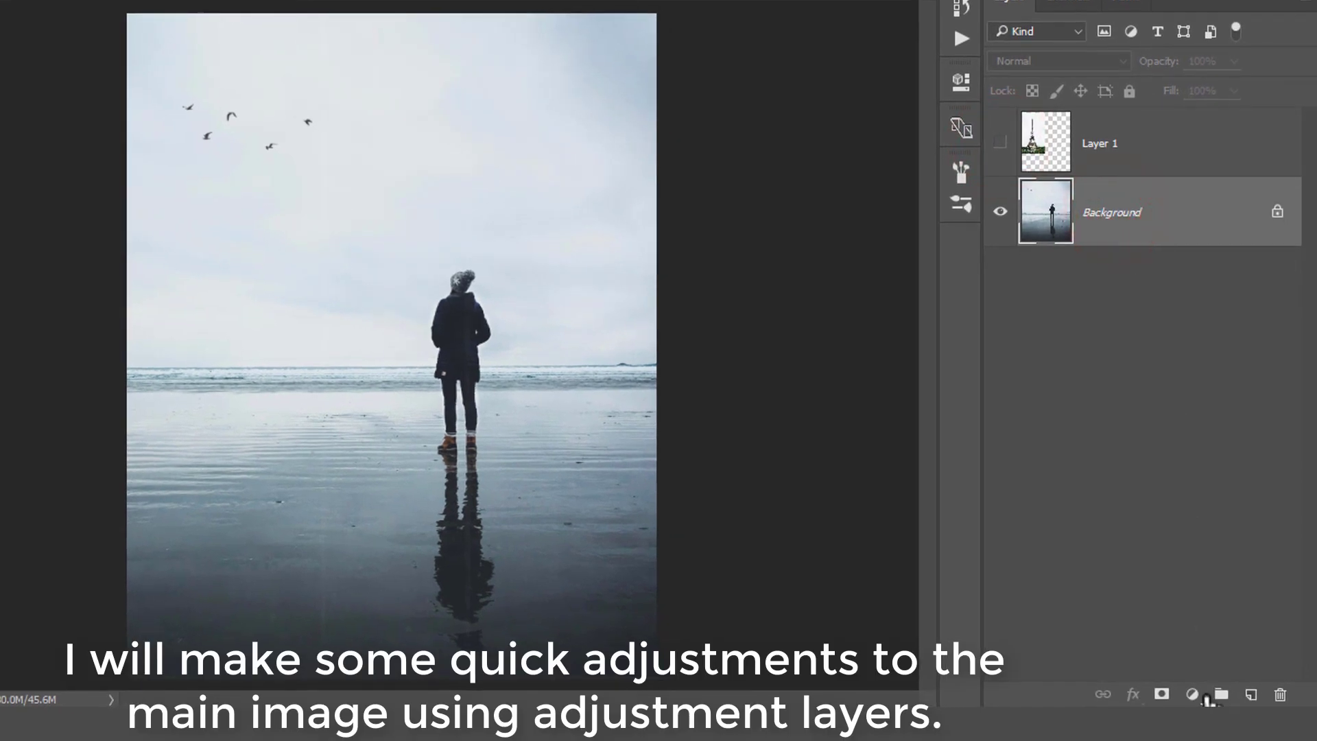
pyautogui.click(1201, 697)
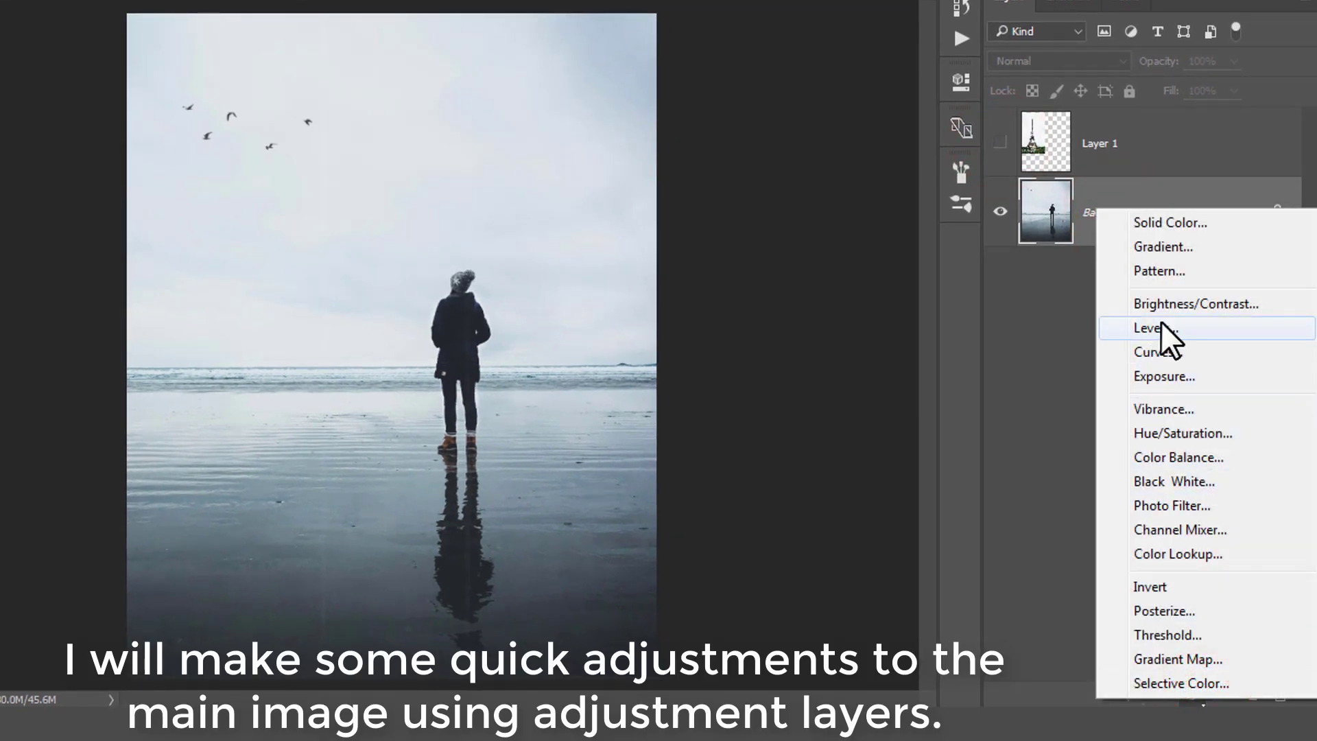
pyautogui.click(1175, 356)
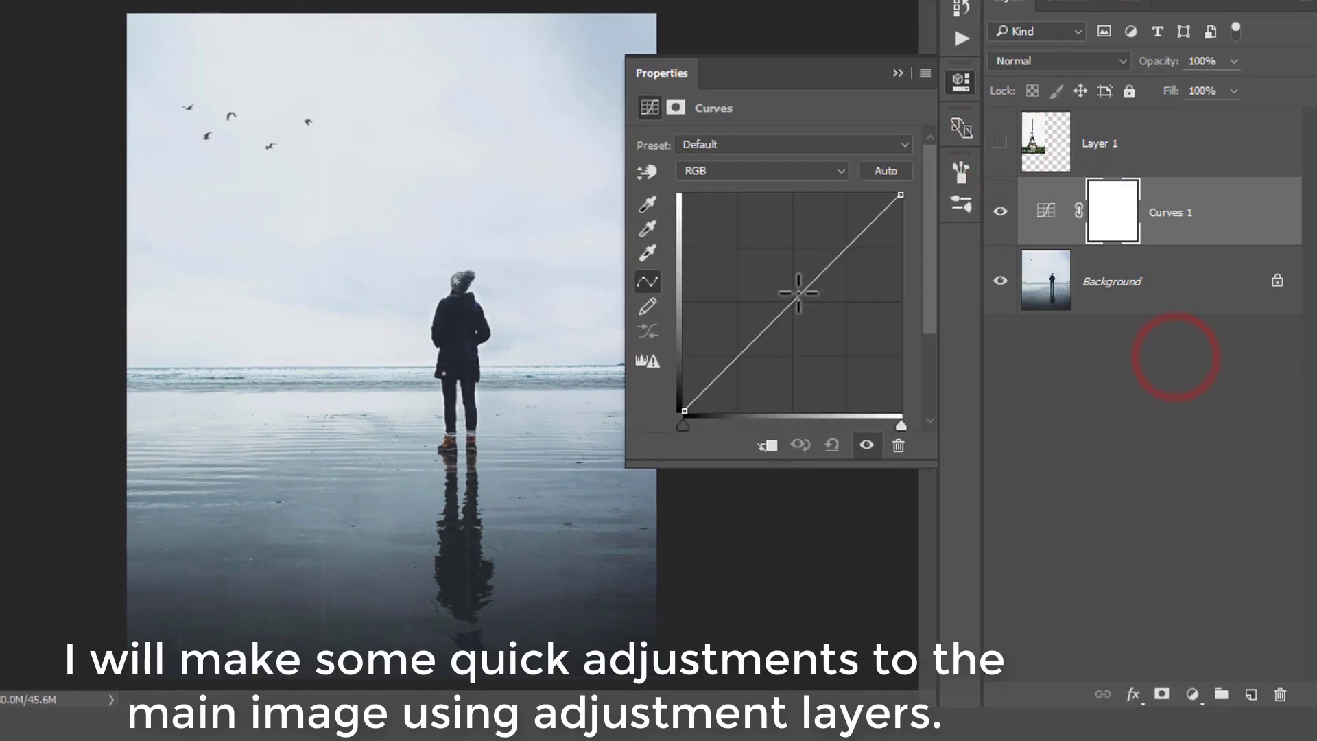
pyautogui.moveTo(798, 293); pyautogui.dragTo(783, 269)
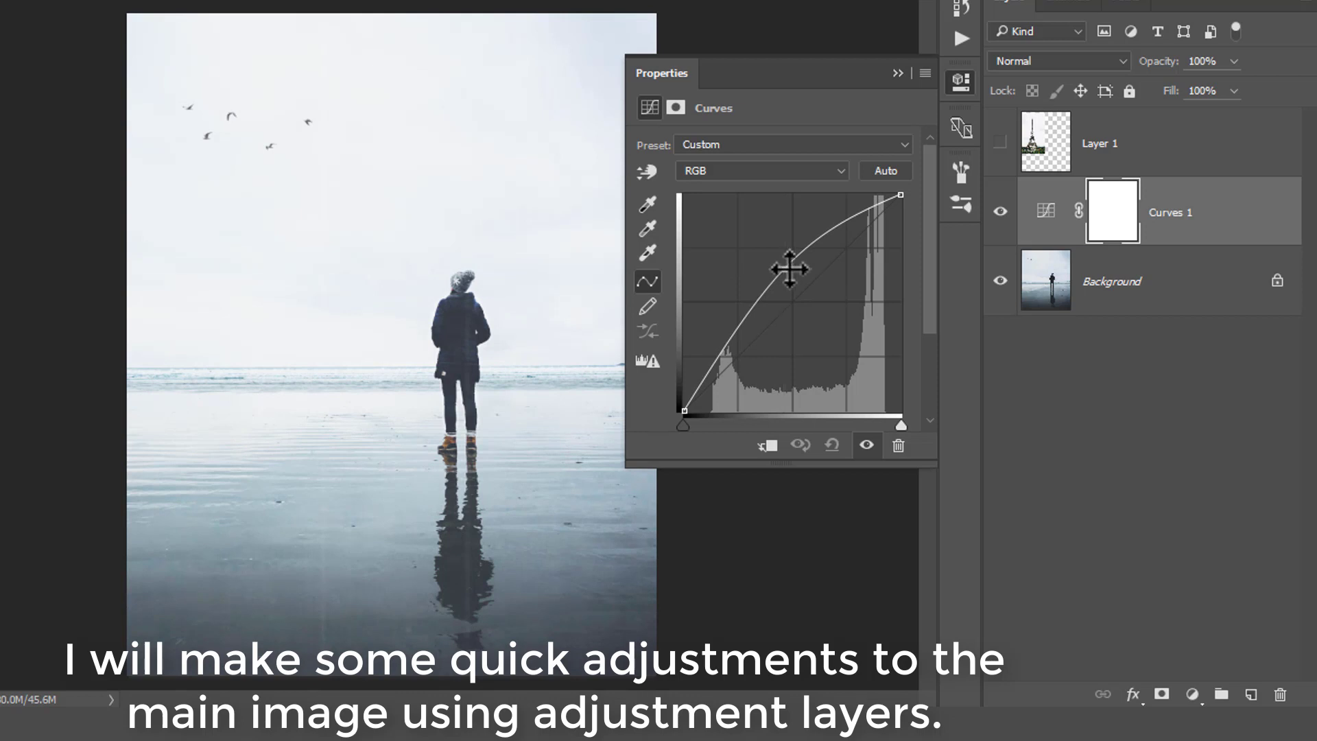
pyautogui.click(897, 73)
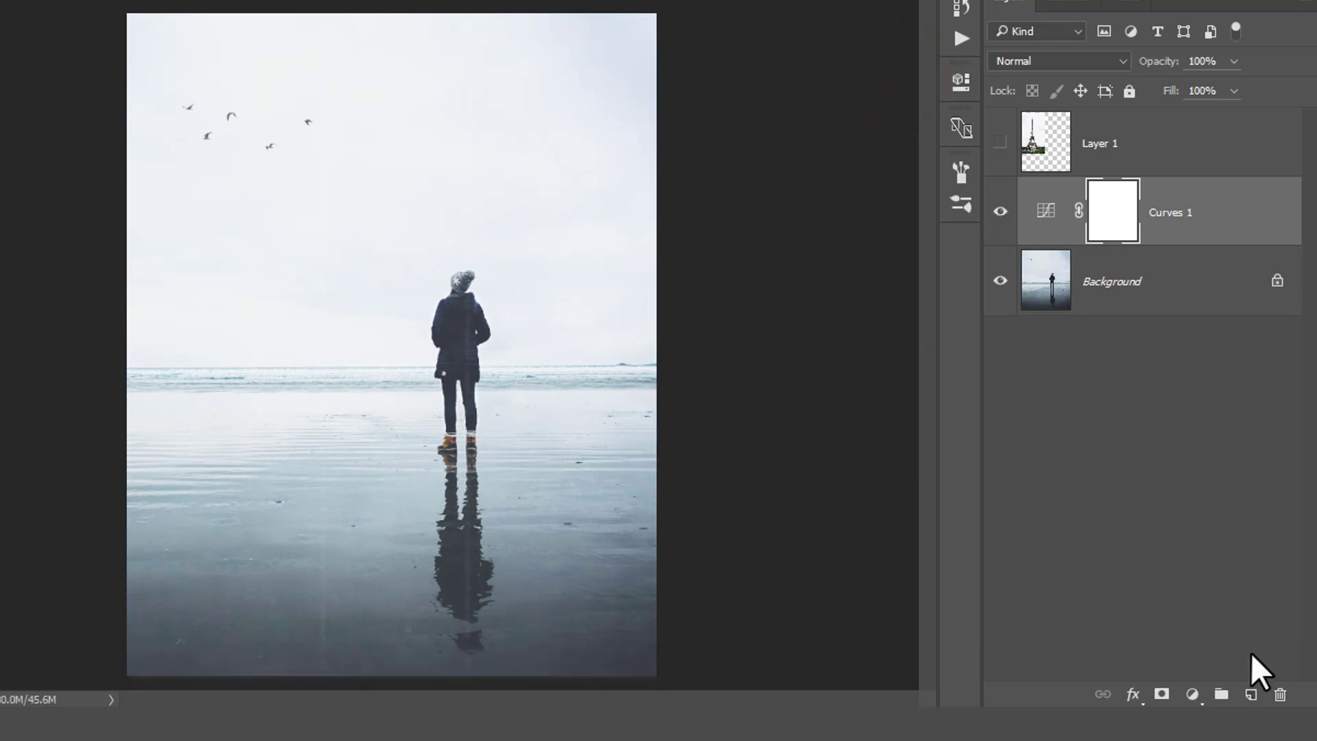
# Add a Hue/Saturation adjustment layer above the curves with saturation -100 and lightness 0.
pyautogui.click(1206, 695)
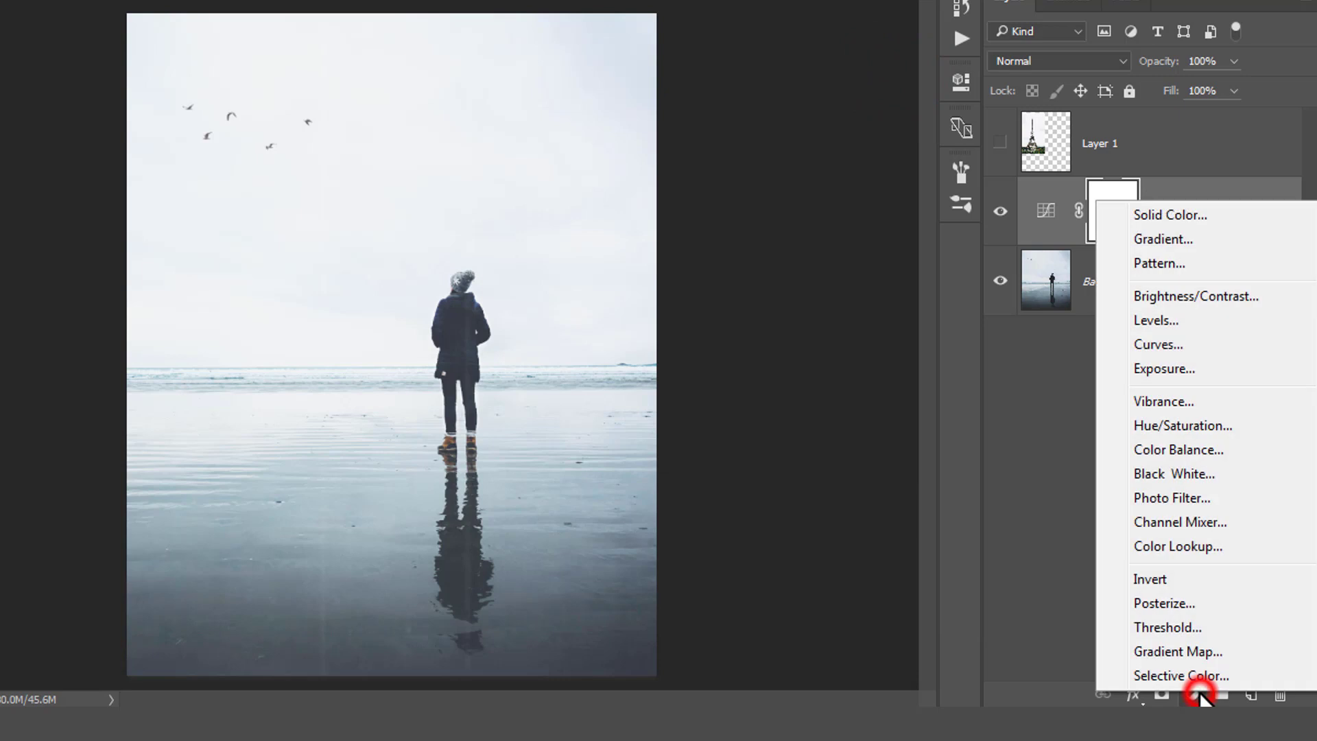
pyautogui.click(1198, 421)
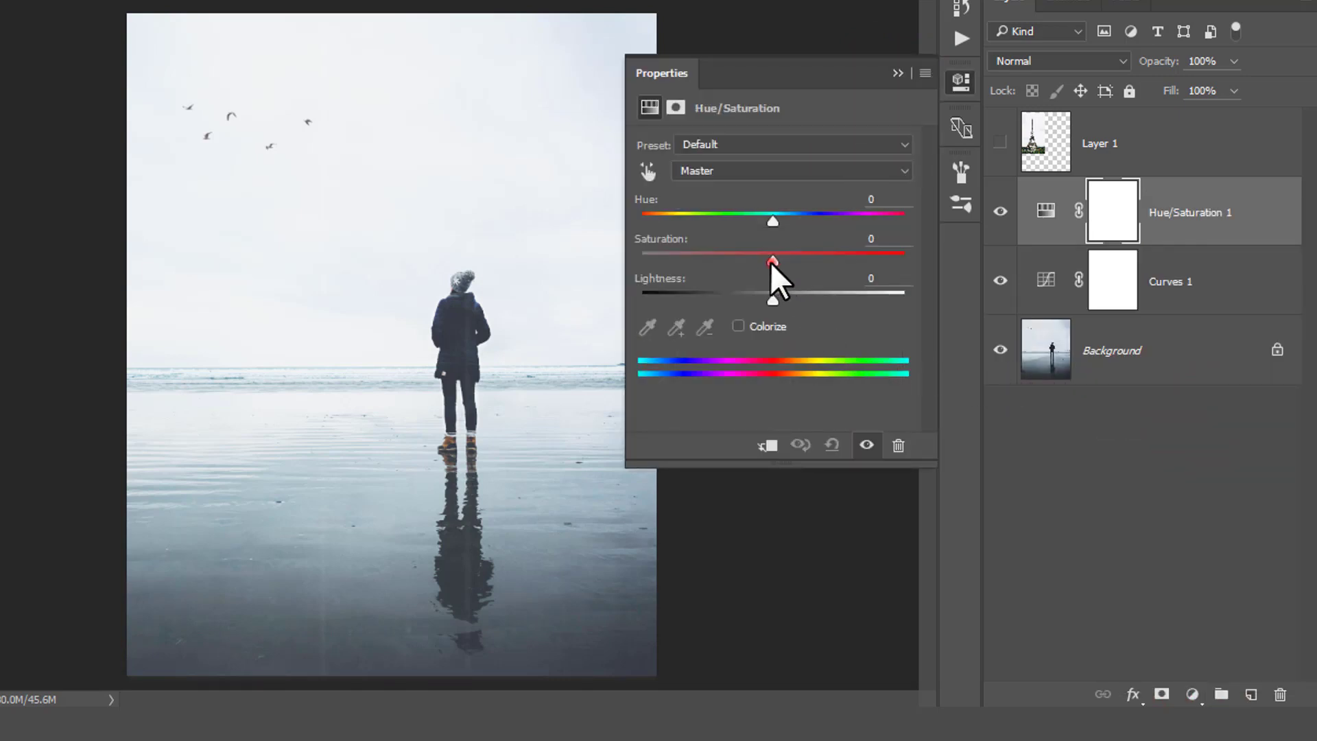
pyautogui.moveTo(771, 261); pyautogui.dragTo(651, 260)
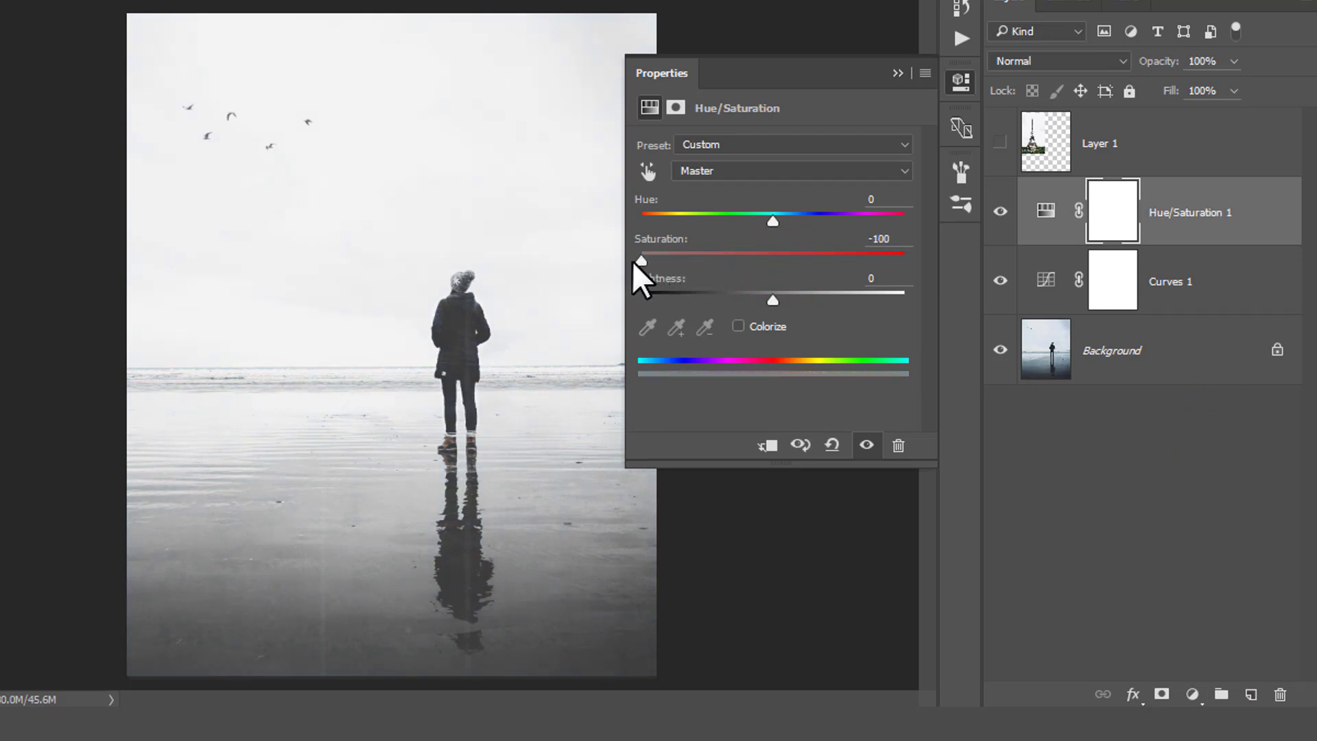
pyautogui.moveTo(773, 299)
pyautogui.mouseDown()
pyautogui.moveTo(746, 295)
pyautogui.moveTo(787, 299)
pyautogui.mouseUp()
pyautogui.click(870, 279)
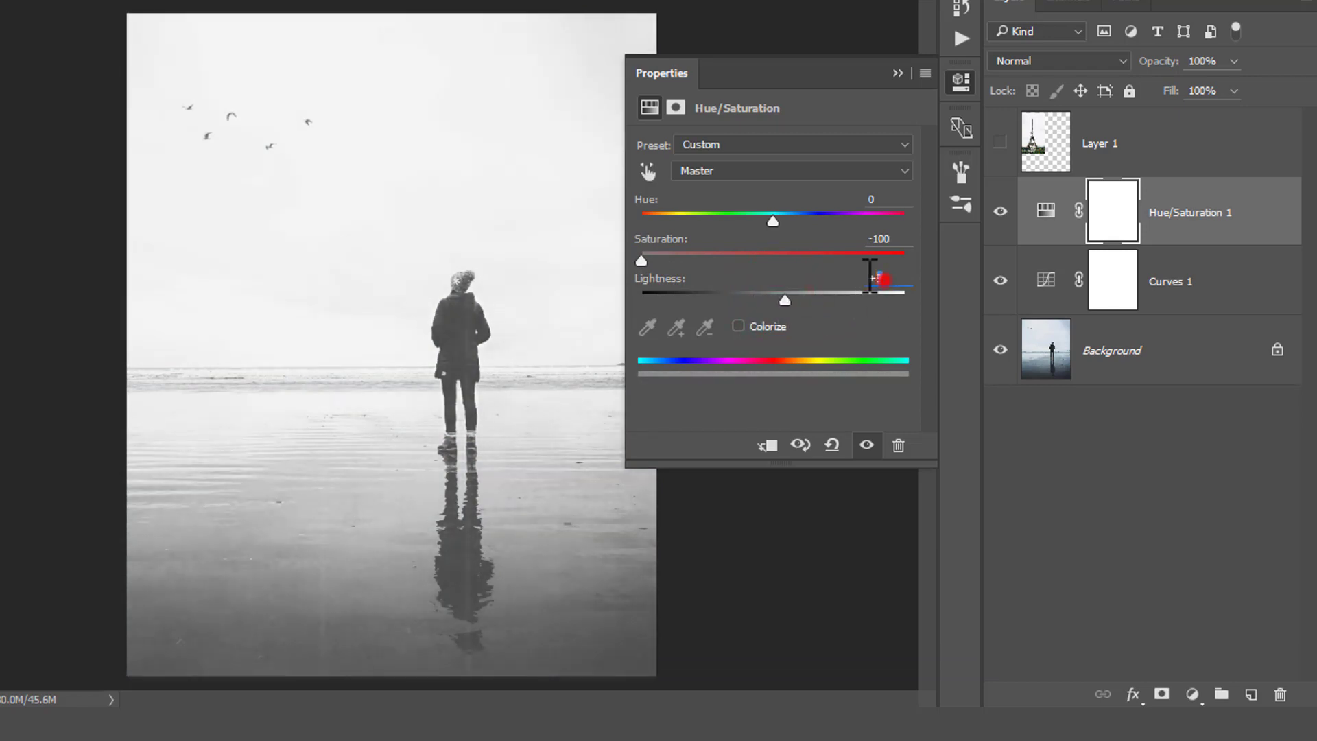
pyautogui.write('0')
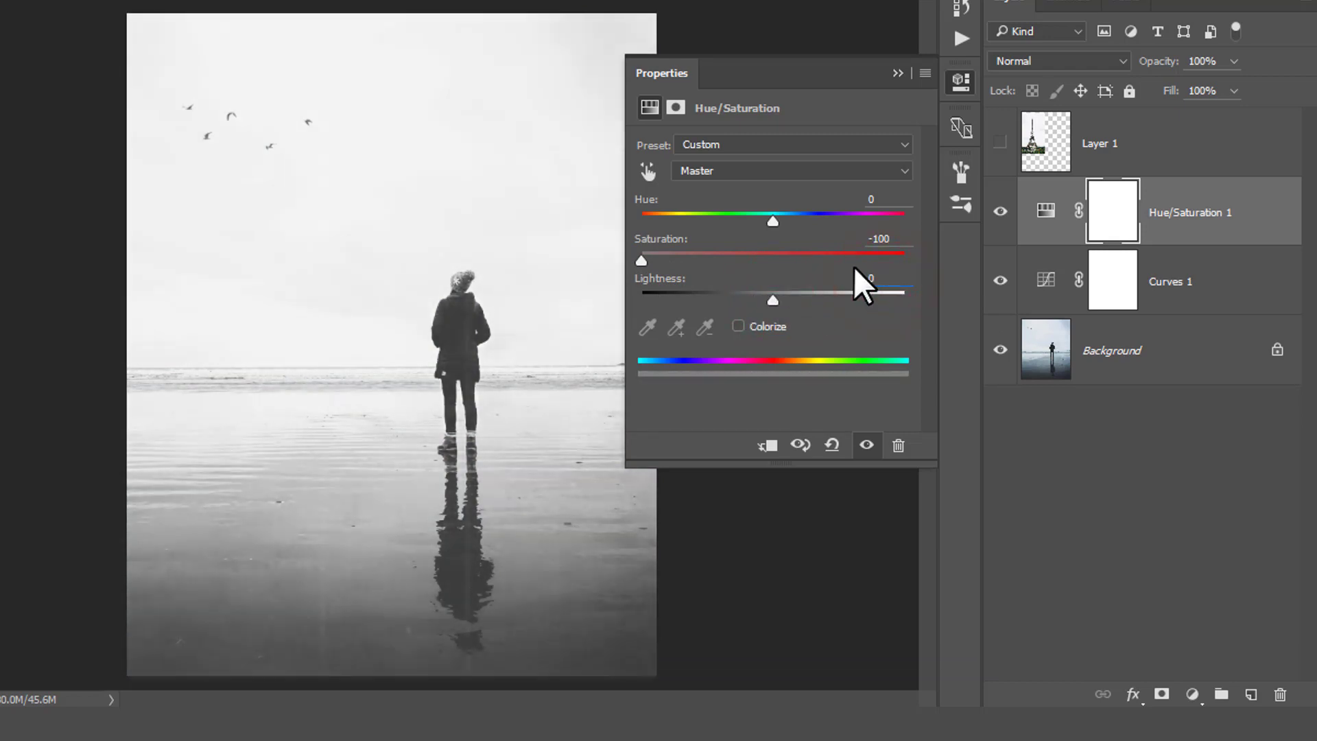
pyautogui.click(897, 74)
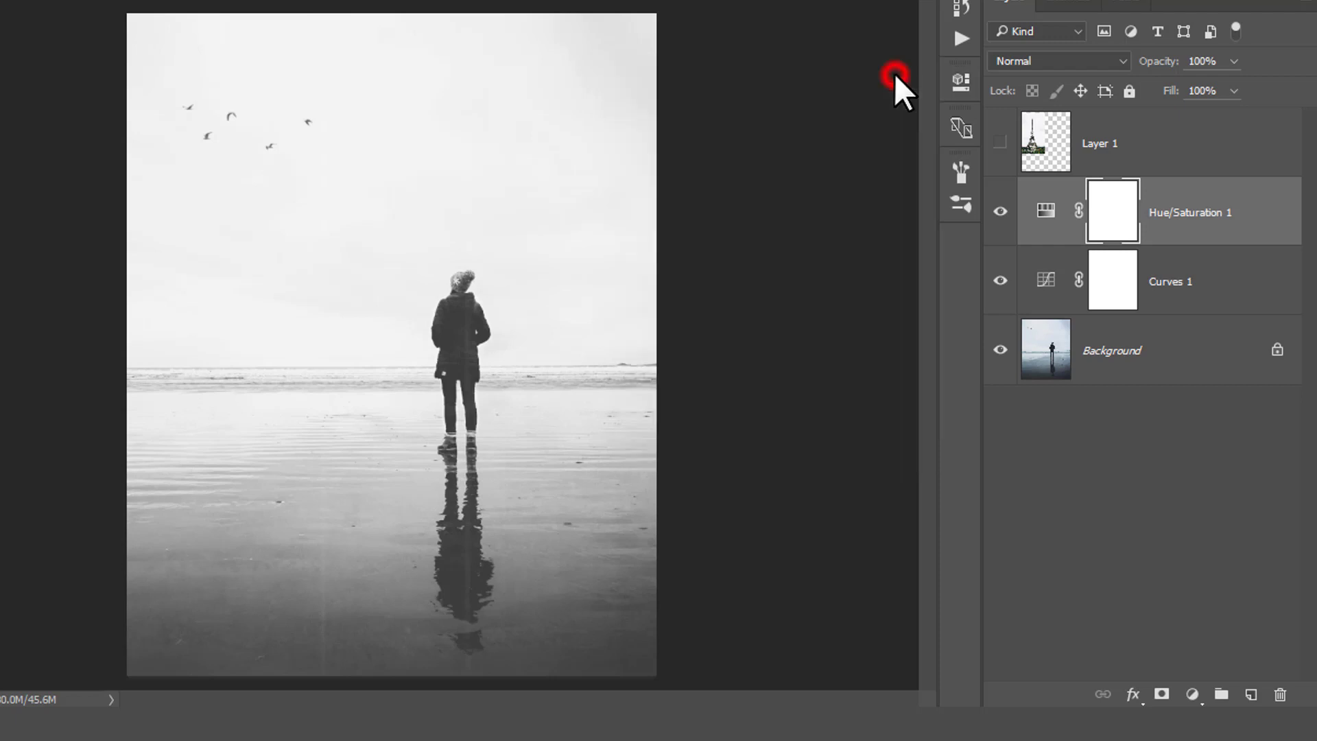
# Add a Brightness/Contrast adjustment layer above Hue/Saturation with contrast set to 27.
pyautogui.click(1197, 695)
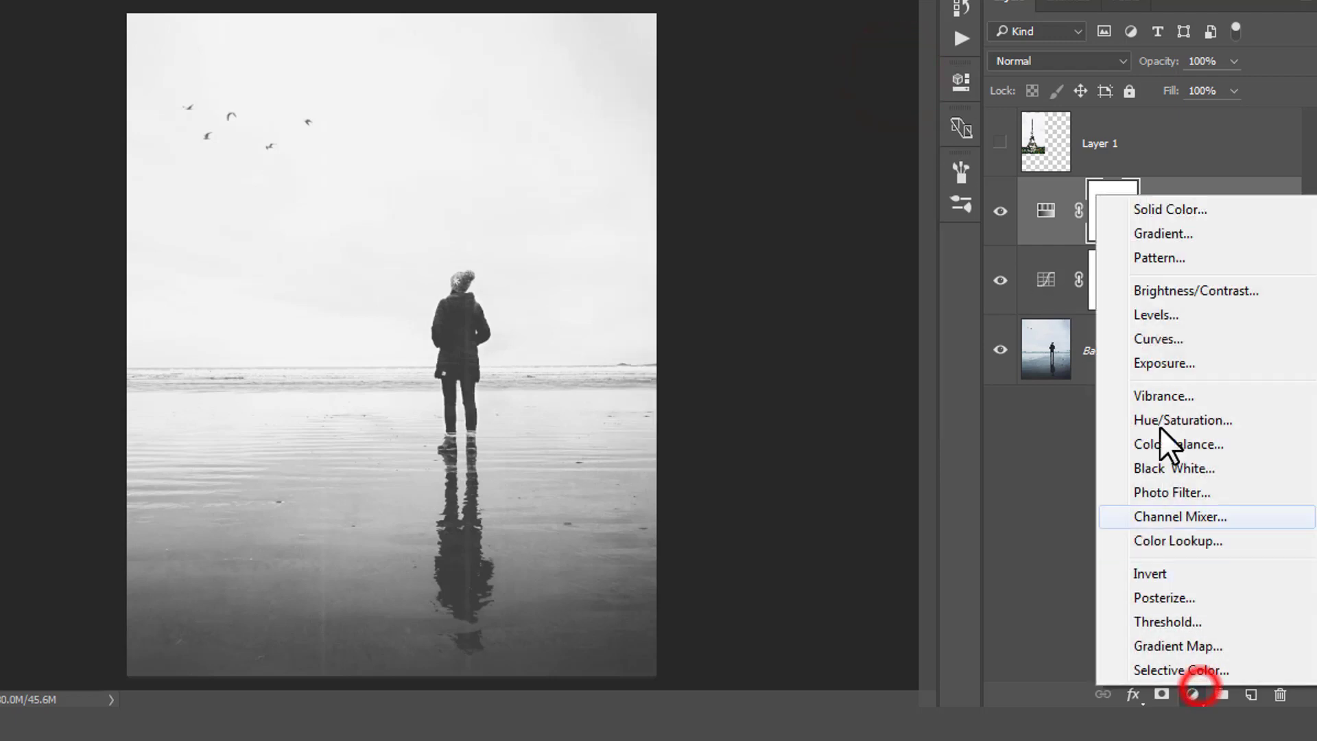
pyautogui.click(1184, 294)
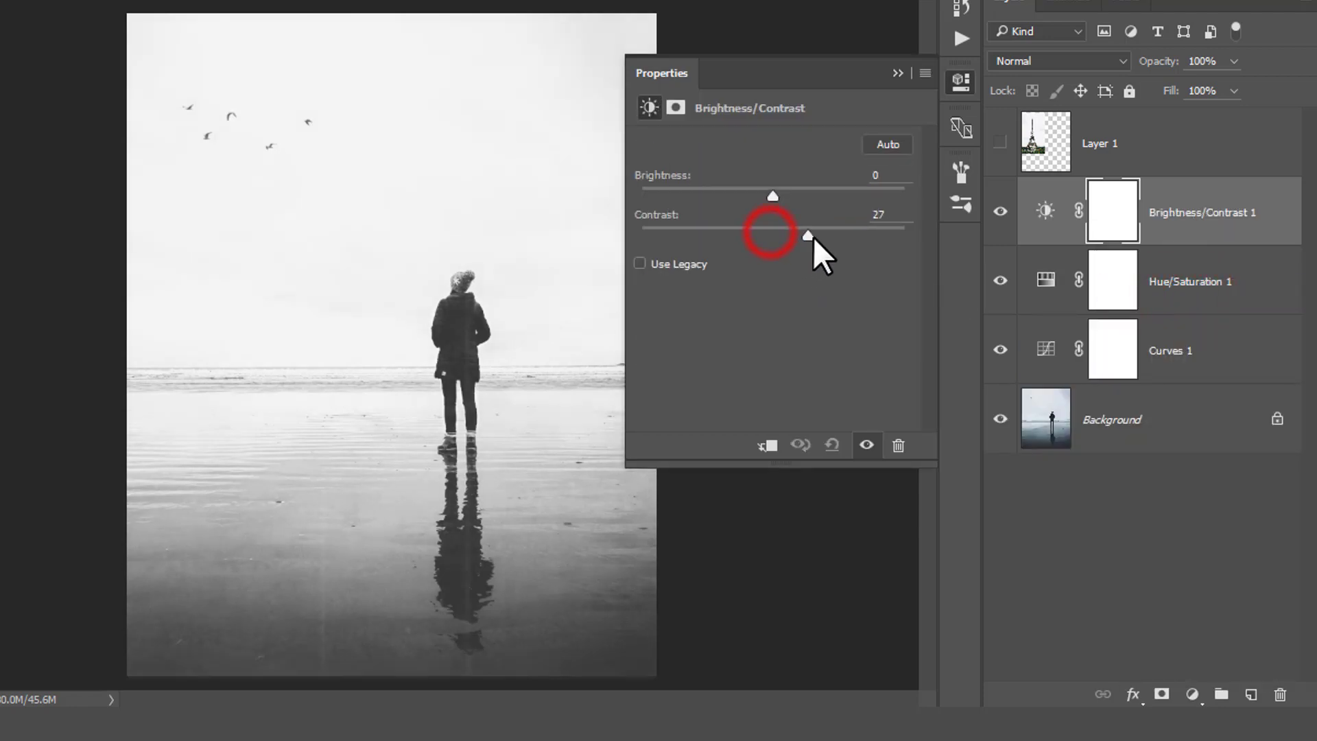
pyautogui.moveTo(813, 237); pyautogui.dragTo(809, 237)
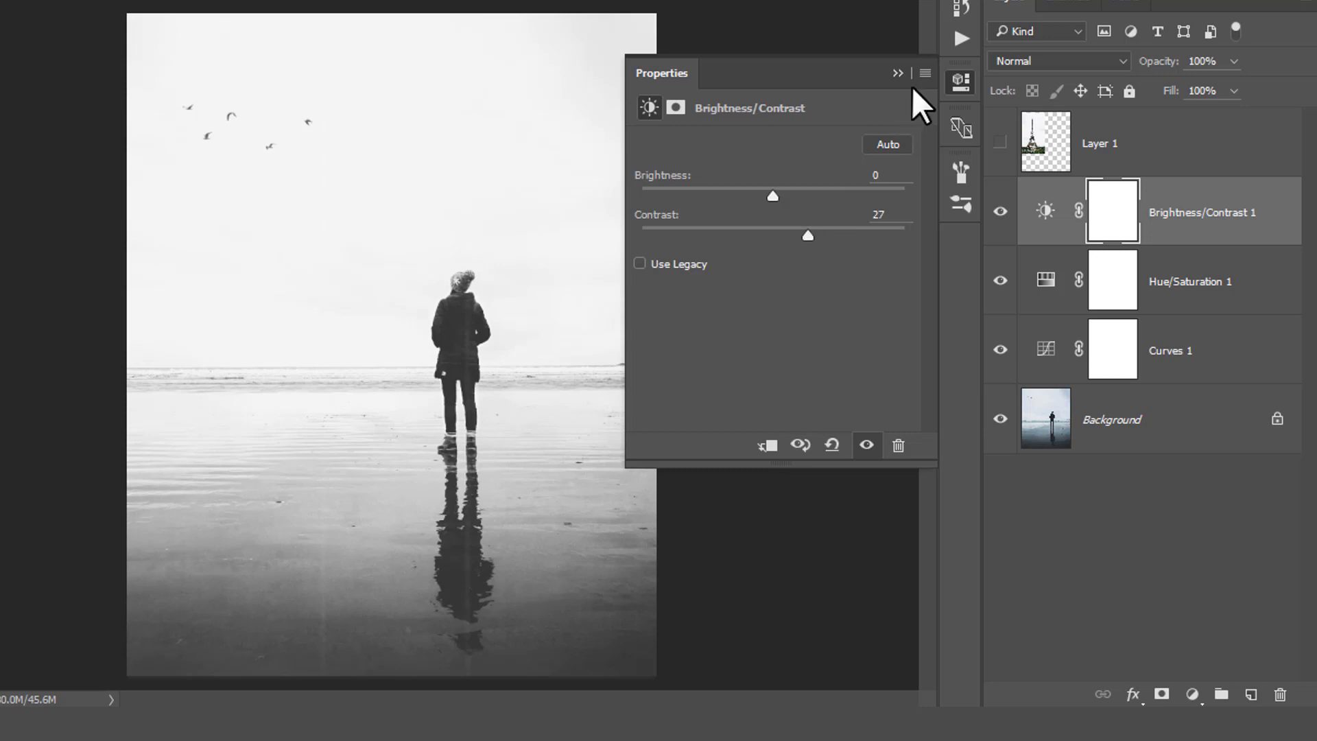
pyautogui.click(900, 72)
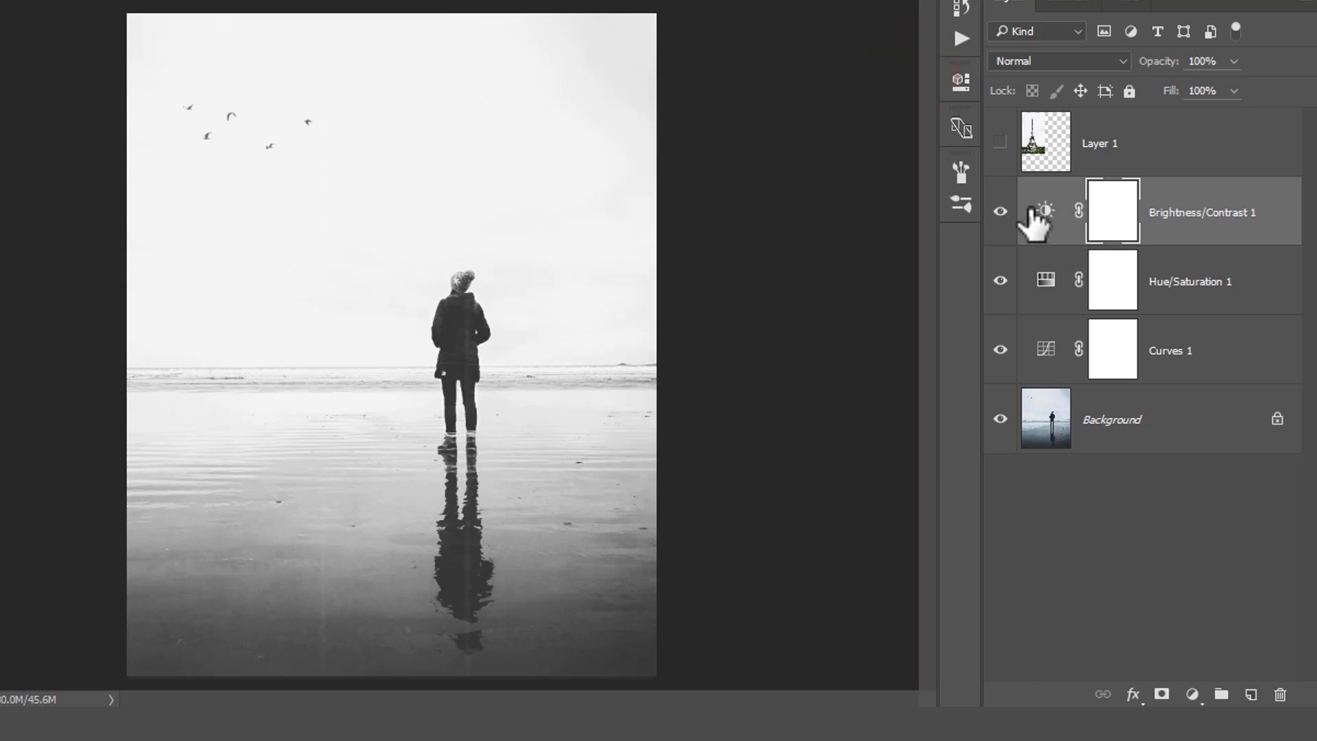
# Unhide the Eiffel Tower layer with the Multiply blend mode and shift it slightly up and to the right.
pyautogui.click(1033, 137)
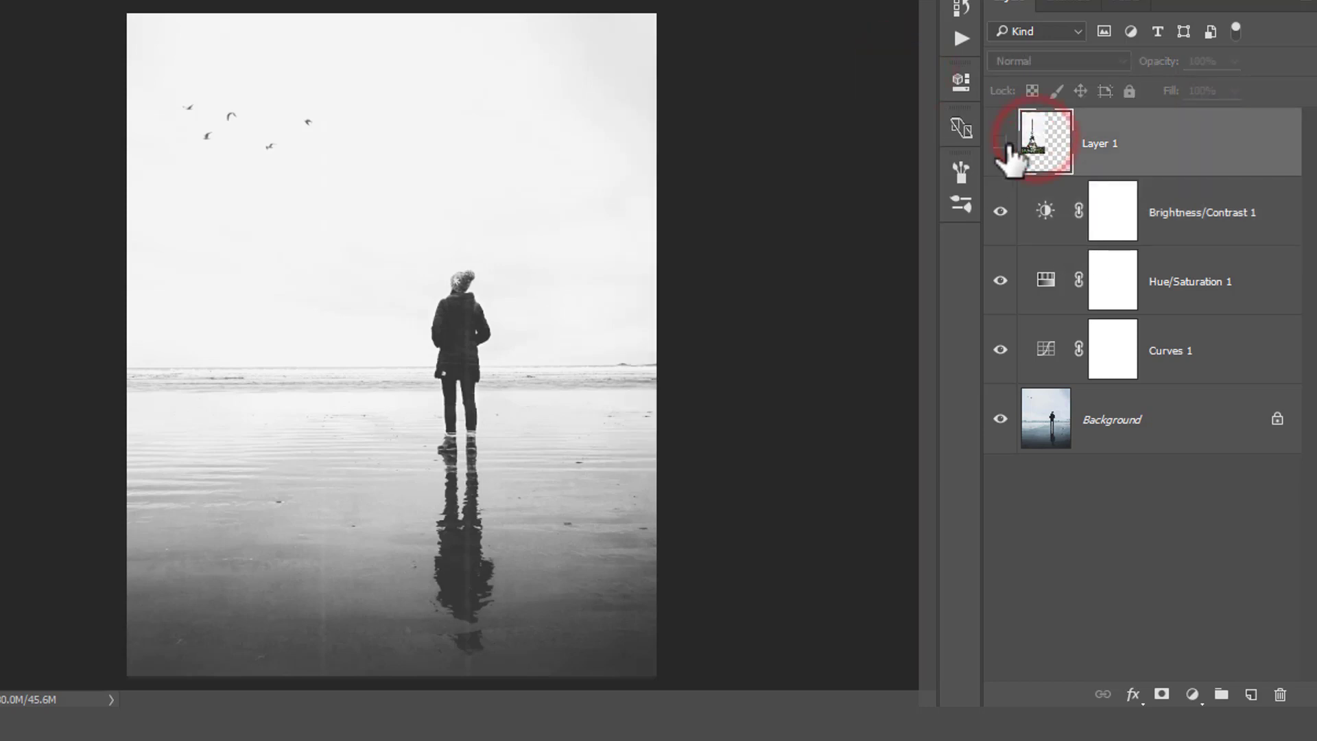
pyautogui.click(1000, 143)
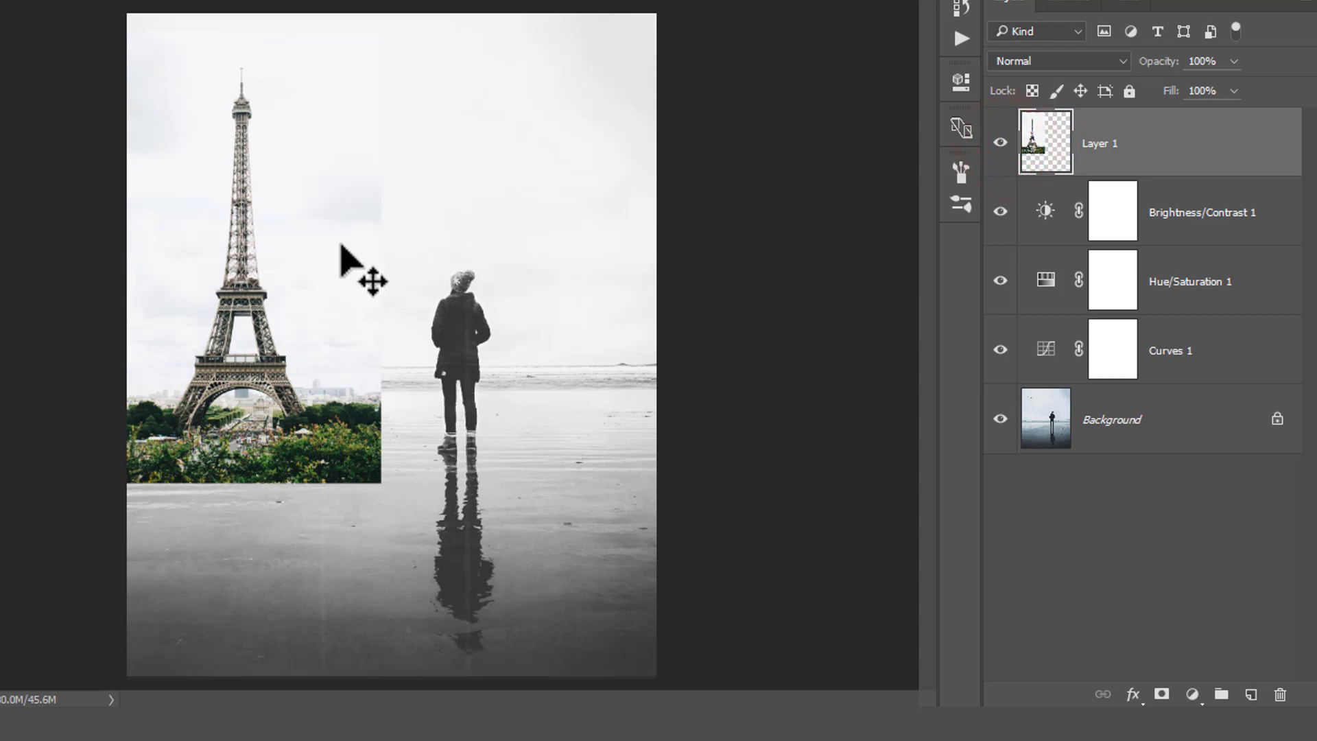
pyautogui.click(991, 125)
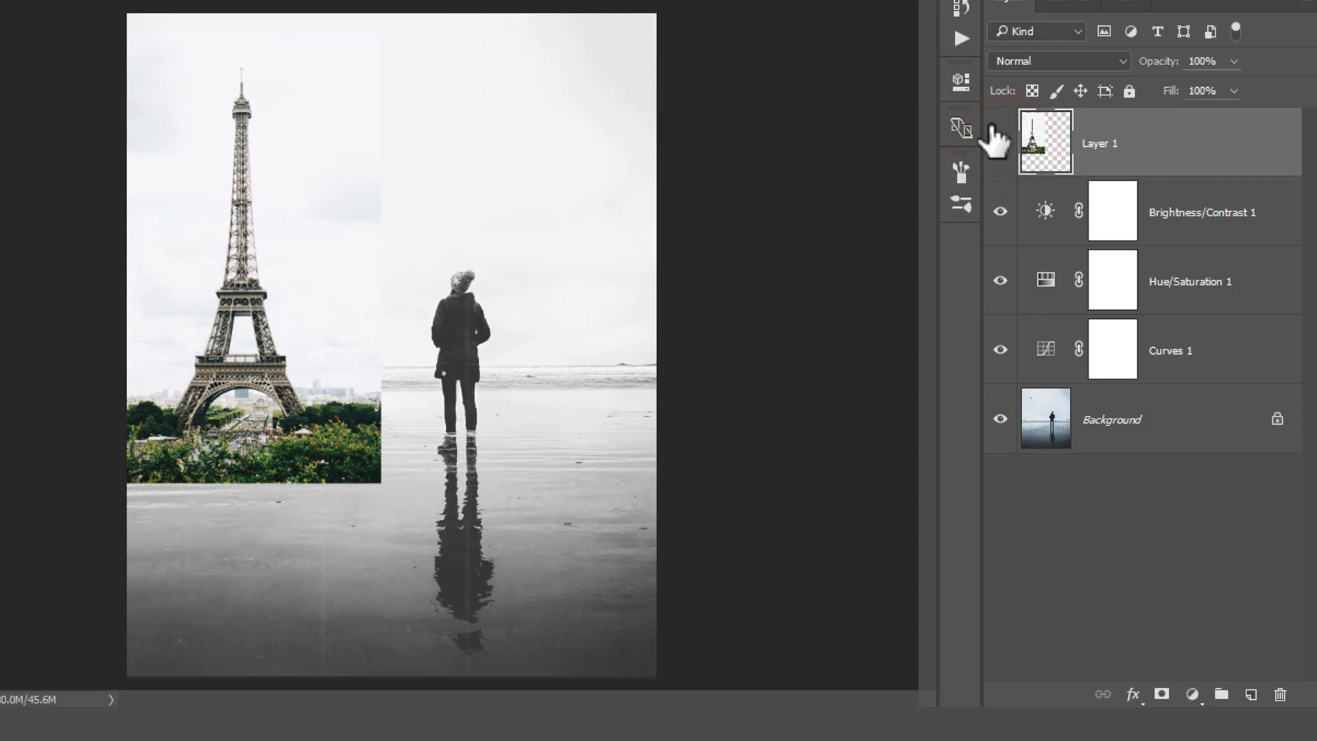
pyautogui.click(1072, 63)
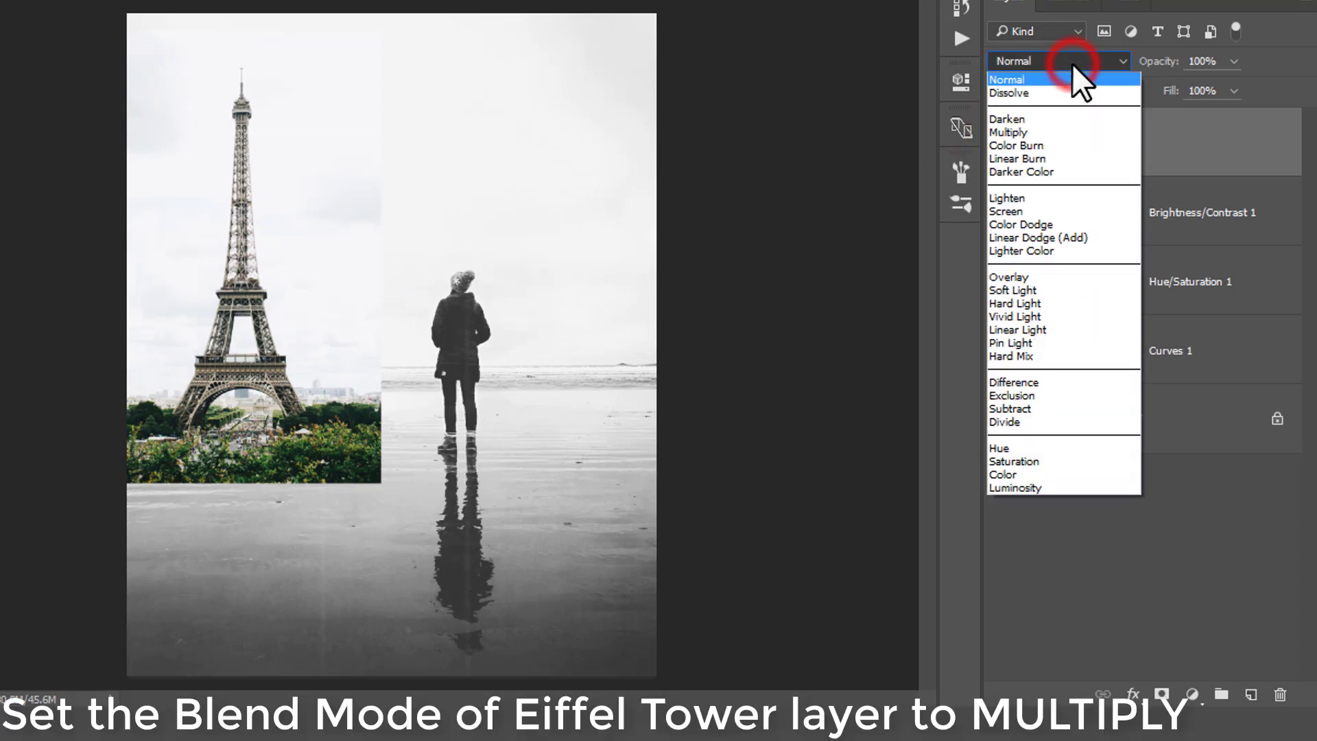
pyautogui.click(1043, 130)
pyautogui.click(1034, 132)
pyautogui.moveTo(321, 286)
pyautogui.mouseDown()
pyautogui.moveTo(347, 295)
pyautogui.moveTo(341, 275)
pyautogui.mouseUp()
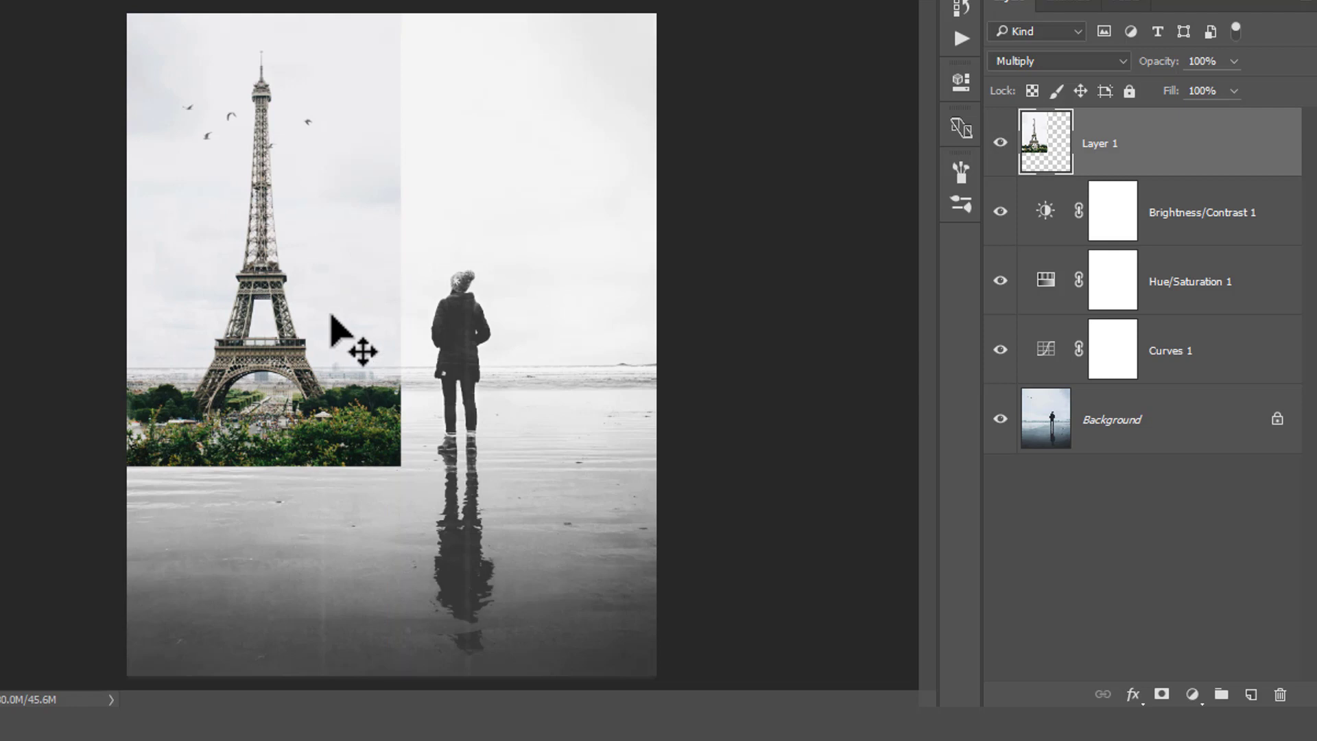
# Add a layer mask to the Eiffel Tower layer and paint out the greenery below the tower with a soft black 385 px brush.
pyautogui.press('b')
pyautogui.rightClick(465, 258)
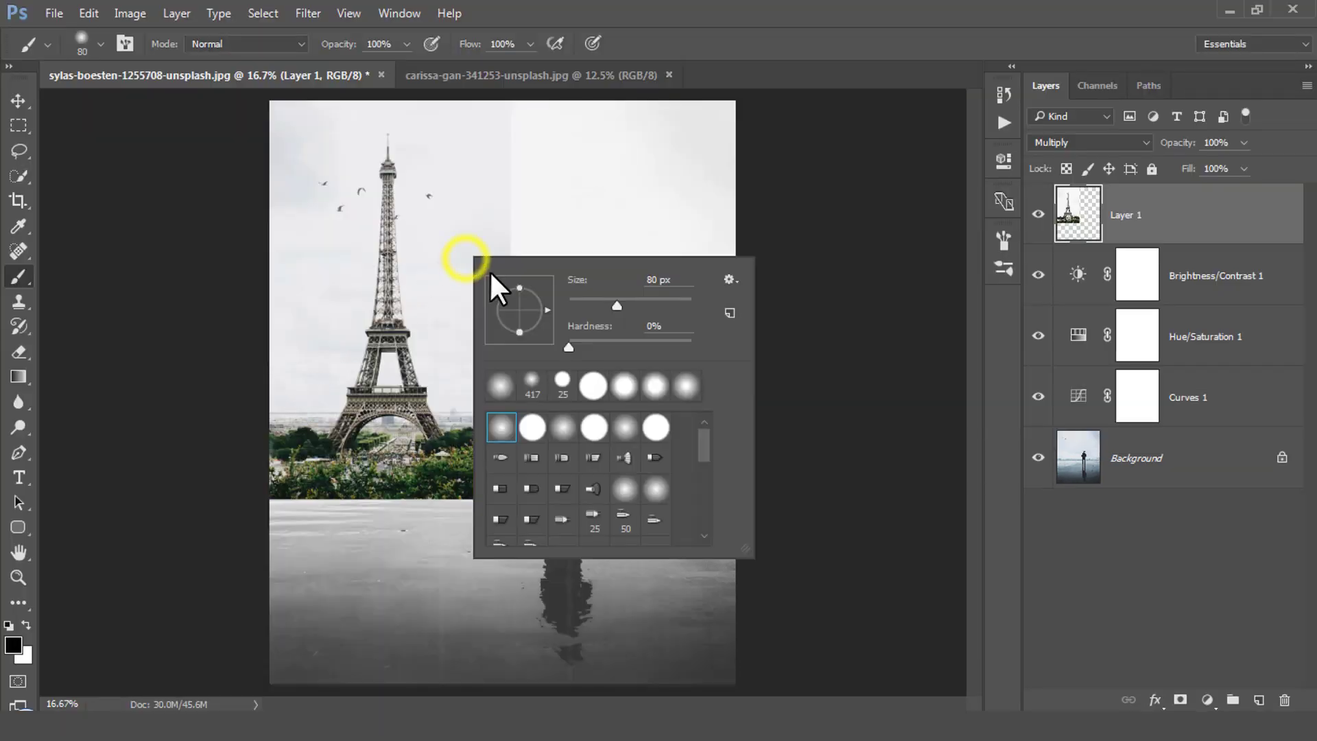
pyautogui.click(642, 304)
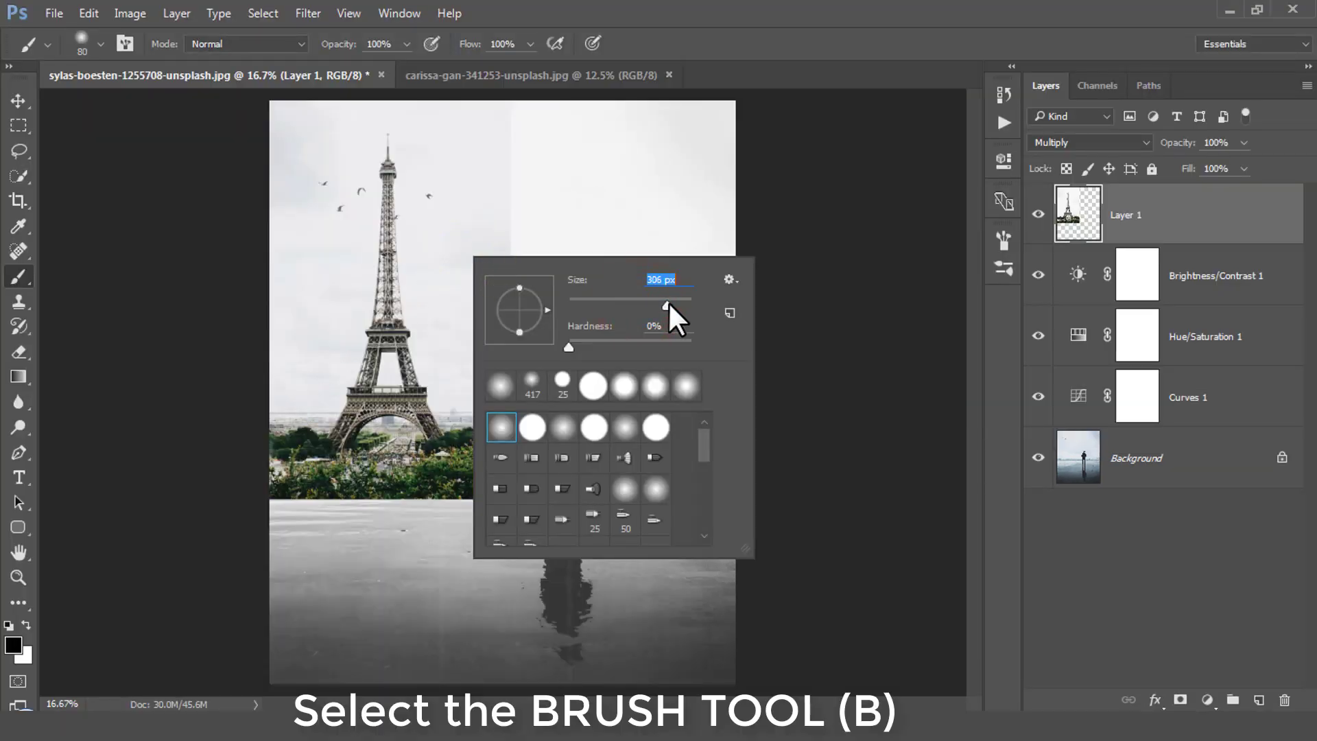
pyautogui.moveTo(671, 302); pyautogui.dragTo(674, 303)
pyautogui.click(1180, 219)
pyautogui.click(1181, 700)
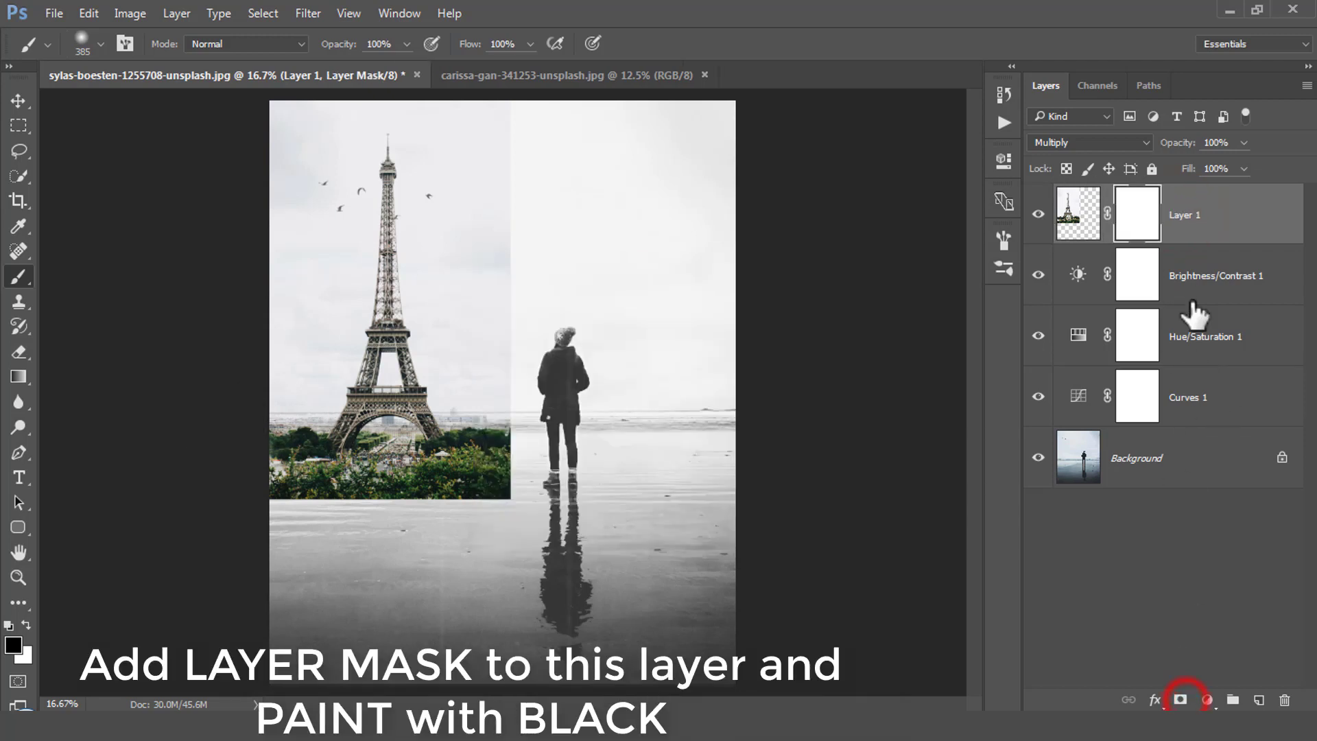
pyautogui.moveTo(285, 421)
pyautogui.mouseDown()
pyautogui.moveTo(286, 500)
pyautogui.moveTo(270, 435)
pyautogui.moveTo(285, 429)
pyautogui.moveTo(297, 447)
pyautogui.moveTo(280, 500)
pyautogui.moveTo(316, 511)
pyautogui.moveTo(344, 491)
pyautogui.moveTo(318, 462)
pyautogui.moveTo(383, 455)
pyautogui.moveTo(426, 476)
pyautogui.moveTo(491, 456)
pyautogui.moveTo(500, 435)
pyautogui.moveTo(491, 479)
pyautogui.moveTo(487, 435)
pyautogui.moveTo(469, 459)
pyautogui.moveTo(429, 471)
pyautogui.moveTo(403, 456)
pyautogui.moveTo(404, 501)
pyautogui.mouseUp()
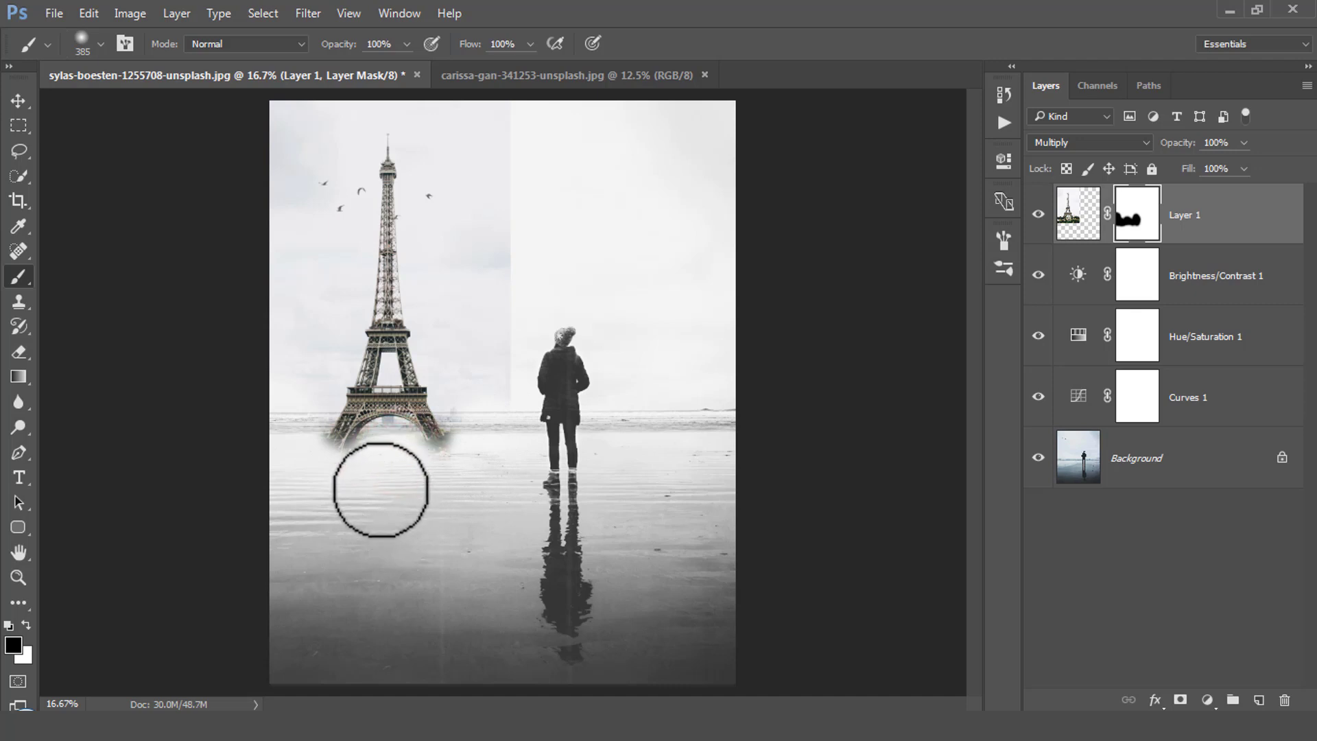
# In the Eiffel Tower layer's blending options, split the This Layer white Blend If slider to 190 / 233.
pyautogui.rightClick(1242, 226)
pyautogui.click(1052, 138)
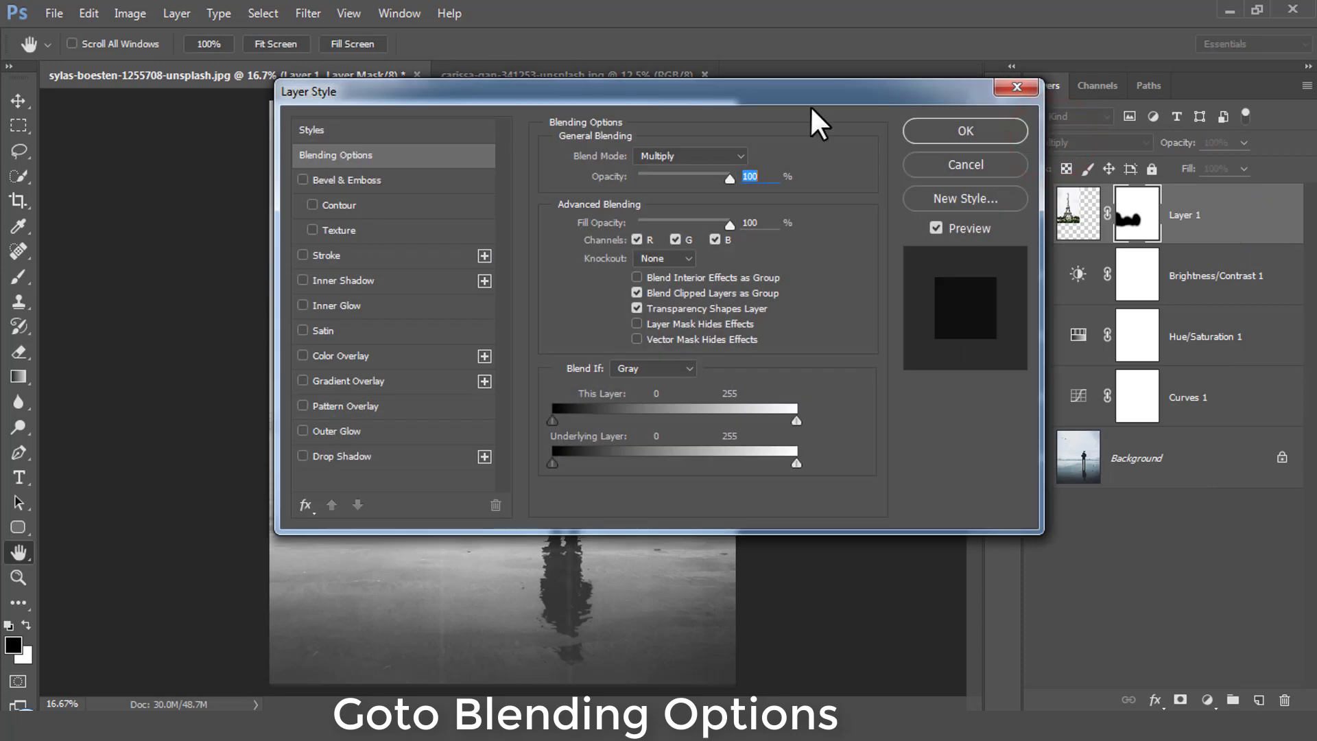
pyautogui.moveTo(809, 105); pyautogui.dragTo(1176, 209)
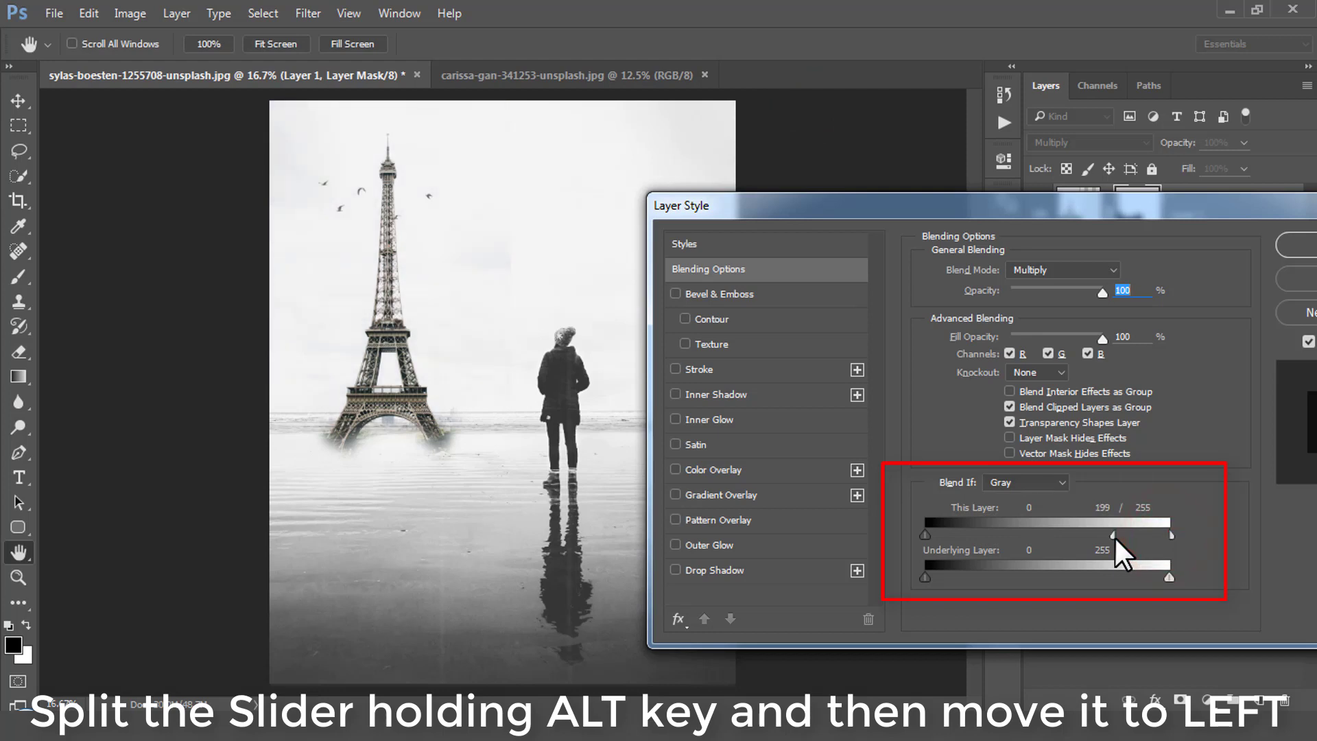
pyautogui.moveTo(1109, 537); pyautogui.dragTo(1104, 537)
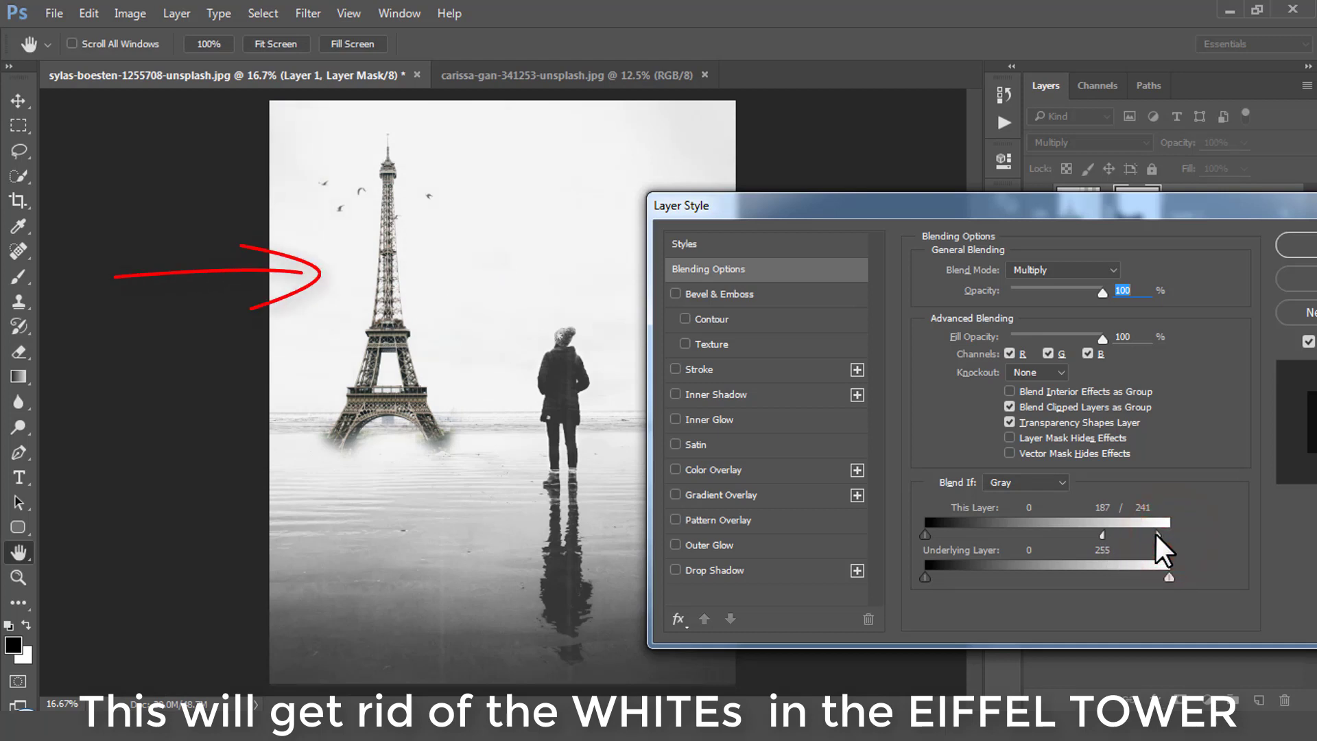
pyautogui.moveTo(1150, 534); pyautogui.dragTo(1148, 534)
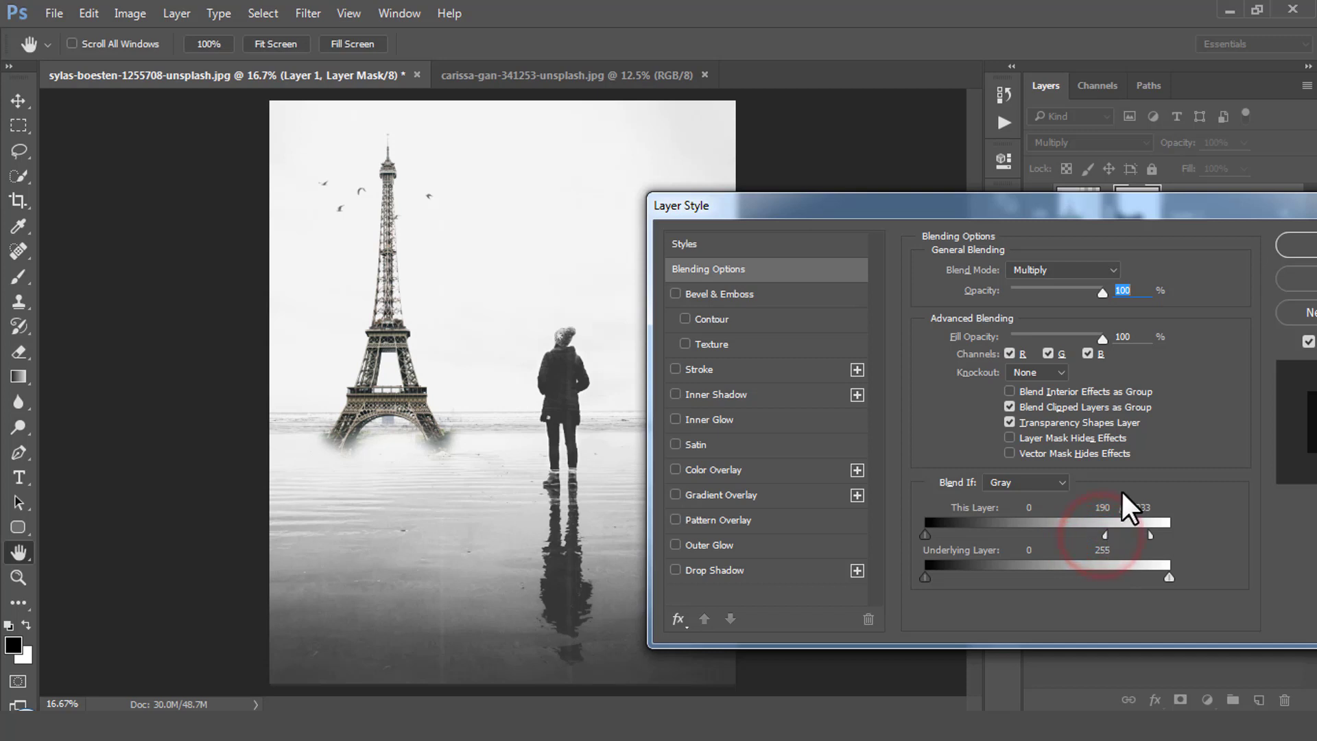
pyautogui.click(1290, 244)
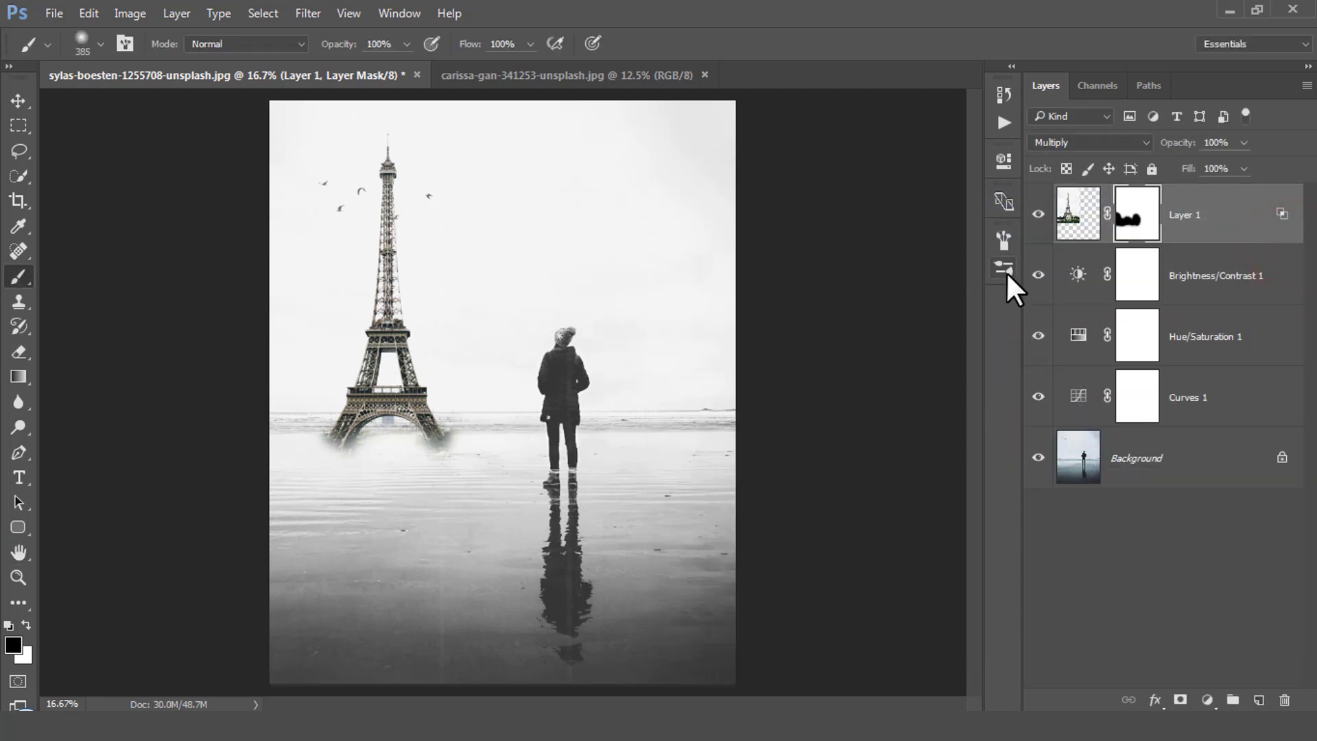
# Paint black on the Eiffel Tower layer's mask to fade the tower's base into the sand and hide the sky edge beside it.
pyautogui.click(1137, 214)
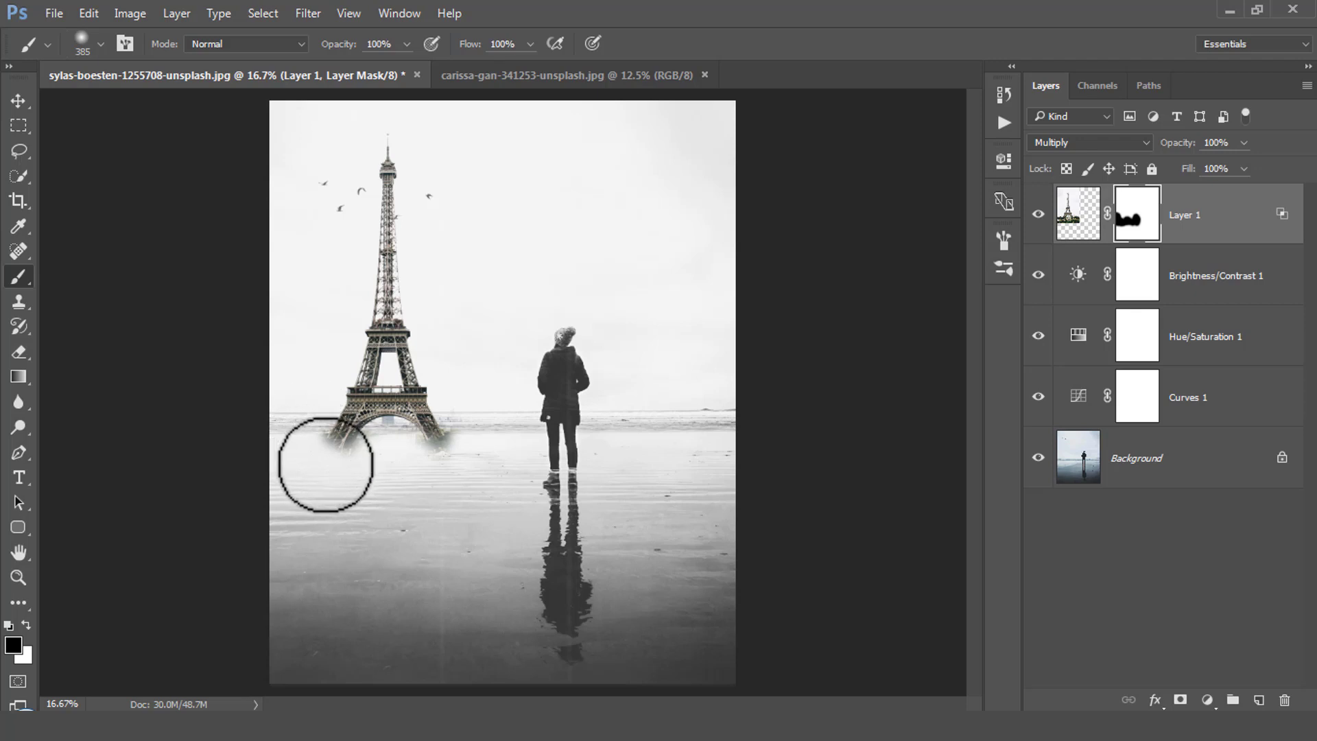
pyautogui.moveTo(317, 445)
pyautogui.mouseDown()
pyautogui.moveTo(356, 460)
pyautogui.moveTo(320, 450)
pyautogui.moveTo(435, 457)
pyautogui.moveTo(457, 445)
pyautogui.moveTo(366, 451)
pyautogui.moveTo(428, 432)
pyautogui.moveTo(455, 464)
pyautogui.mouseUp()
pyautogui.press('x')
pyautogui.moveTo(321, 442)
pyautogui.mouseDown()
pyautogui.moveTo(289, 440)
pyautogui.moveTo(341, 479)
pyautogui.moveTo(366, 464)
pyautogui.moveTo(325, 455)
pyautogui.moveTo(513, 449)
pyautogui.mouseUp()
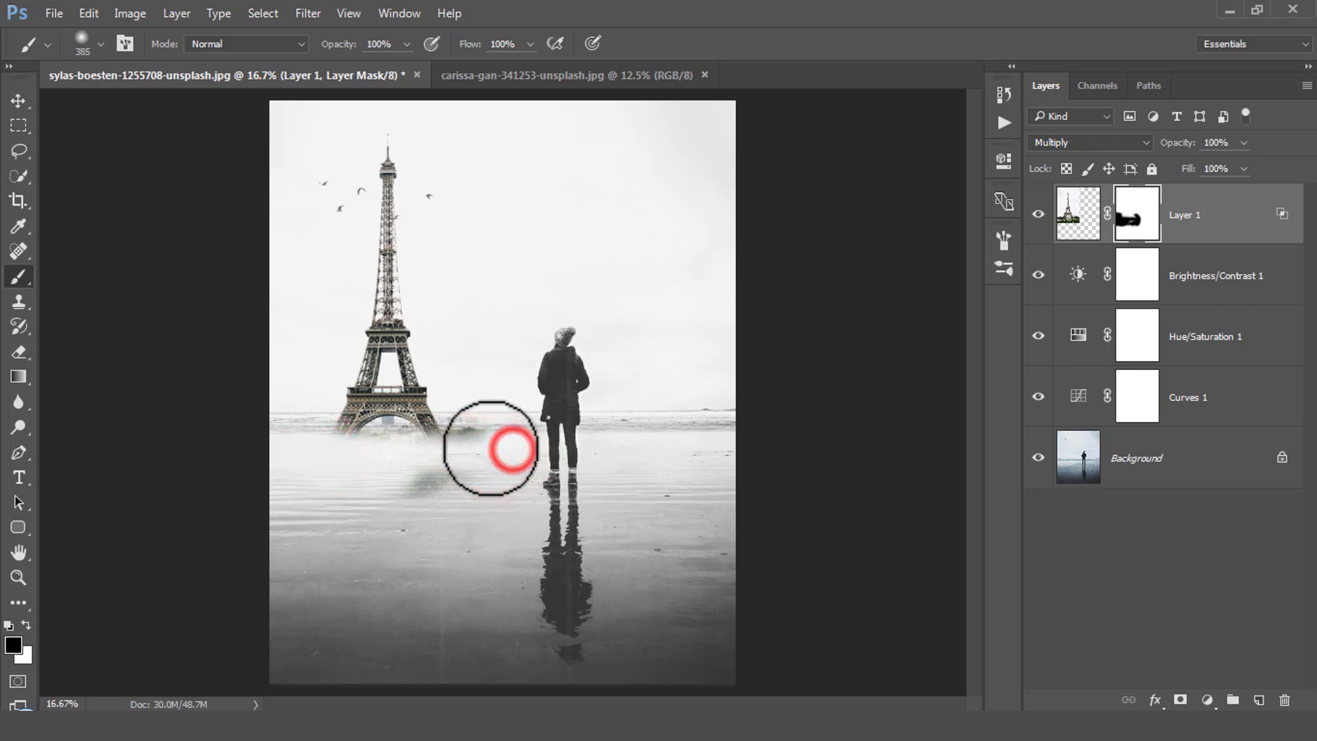
pyautogui.keyDown('shift'); pyautogui.click(303, 452); pyautogui.keyUp('shift')
pyautogui.click(446, 480)
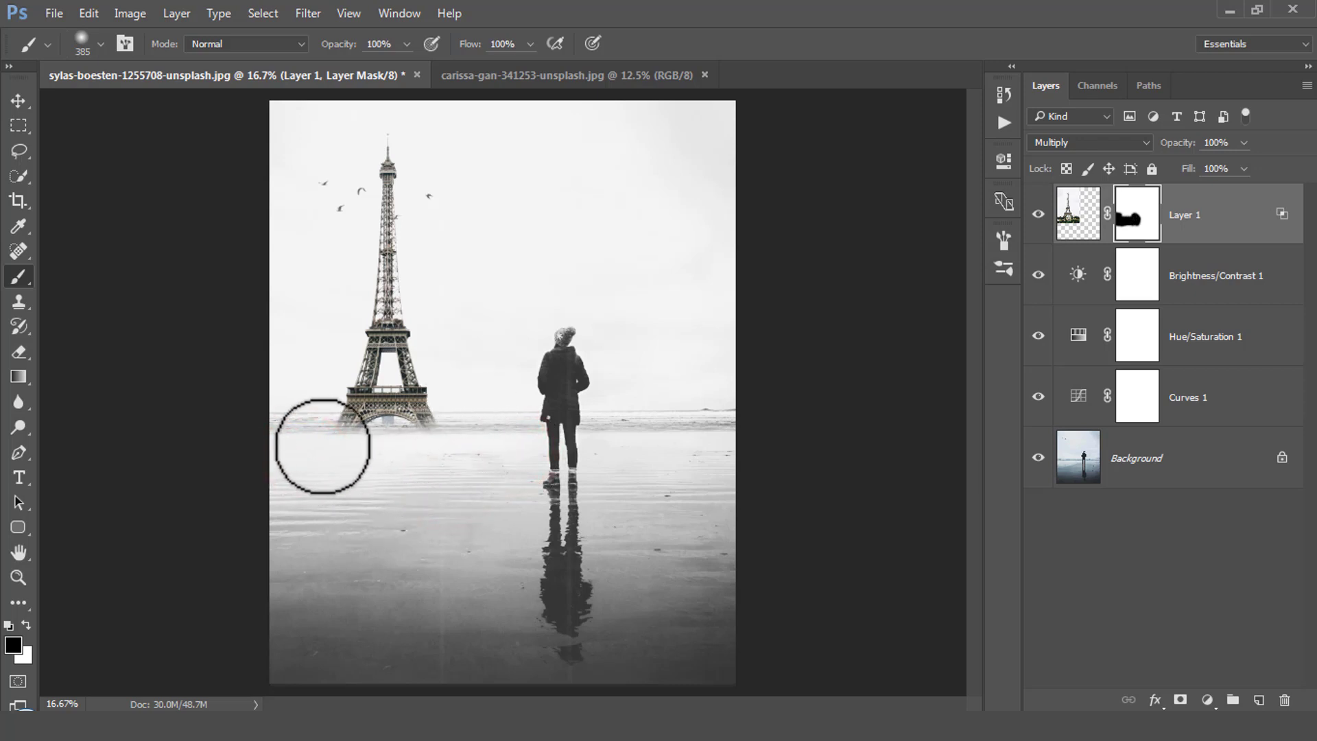
pyautogui.click(308, 418)
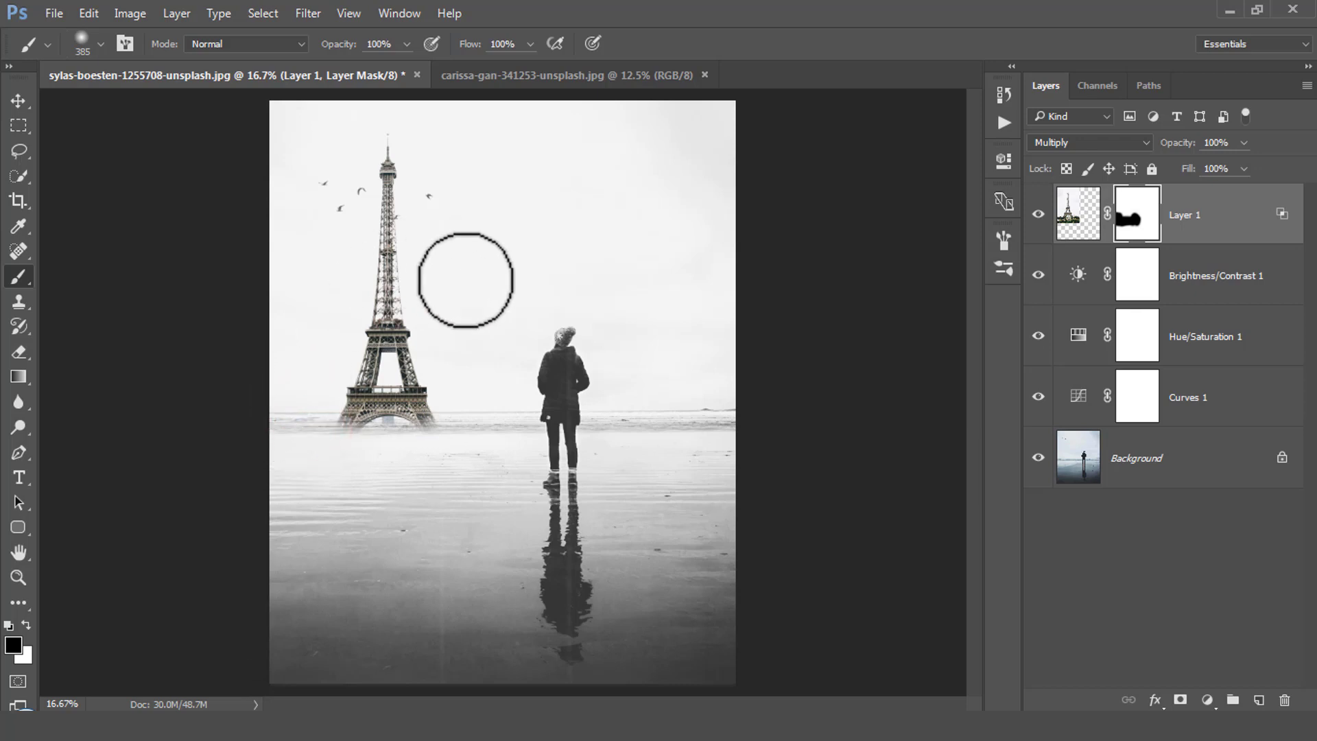
pyautogui.click(481, 236)
pyautogui.moveTo(475, 103)
pyautogui.mouseDown()
pyautogui.moveTo(503, 258)
pyautogui.moveTo(493, 284)
pyautogui.mouseUp()
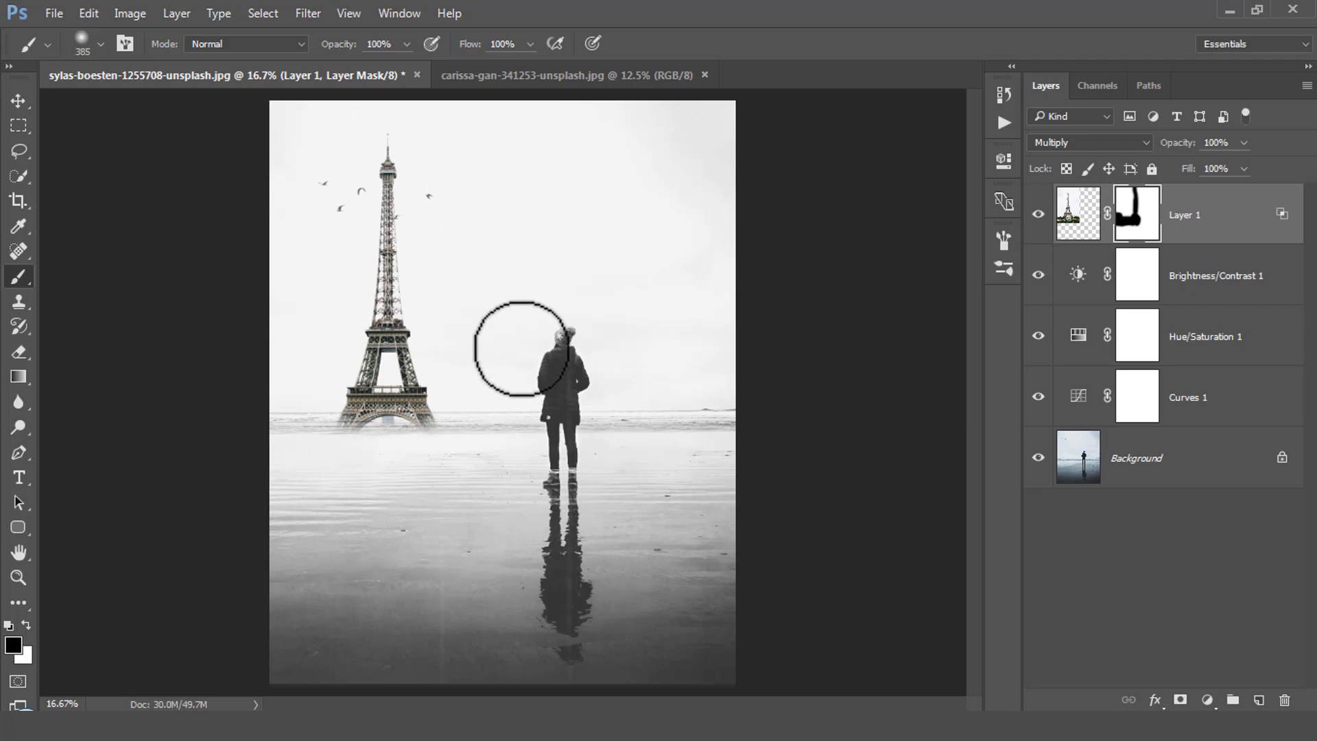
# Duplicate the Eiffel Tower layer as Layer 1 copy and flip the copy vertically.
pyautogui.rightClick(1180, 211)
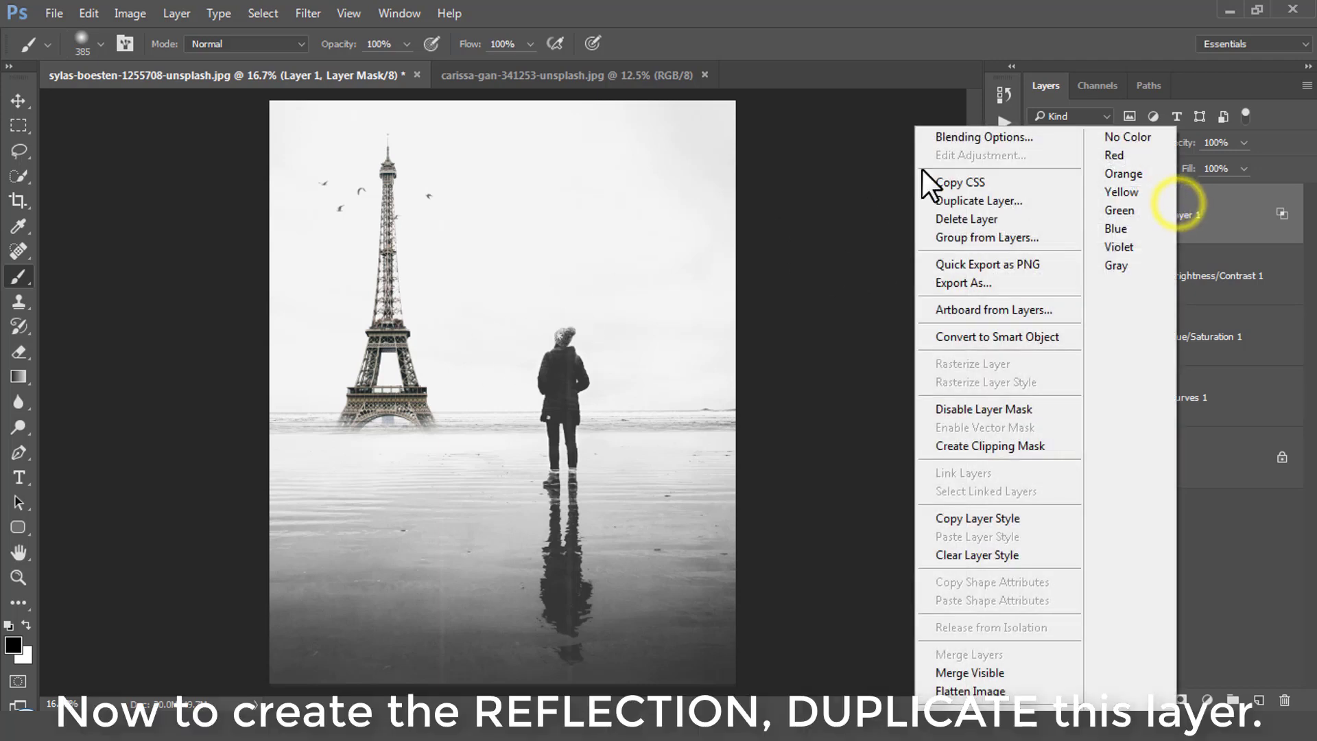
pyautogui.click(1026, 201)
pyautogui.click(824, 212)
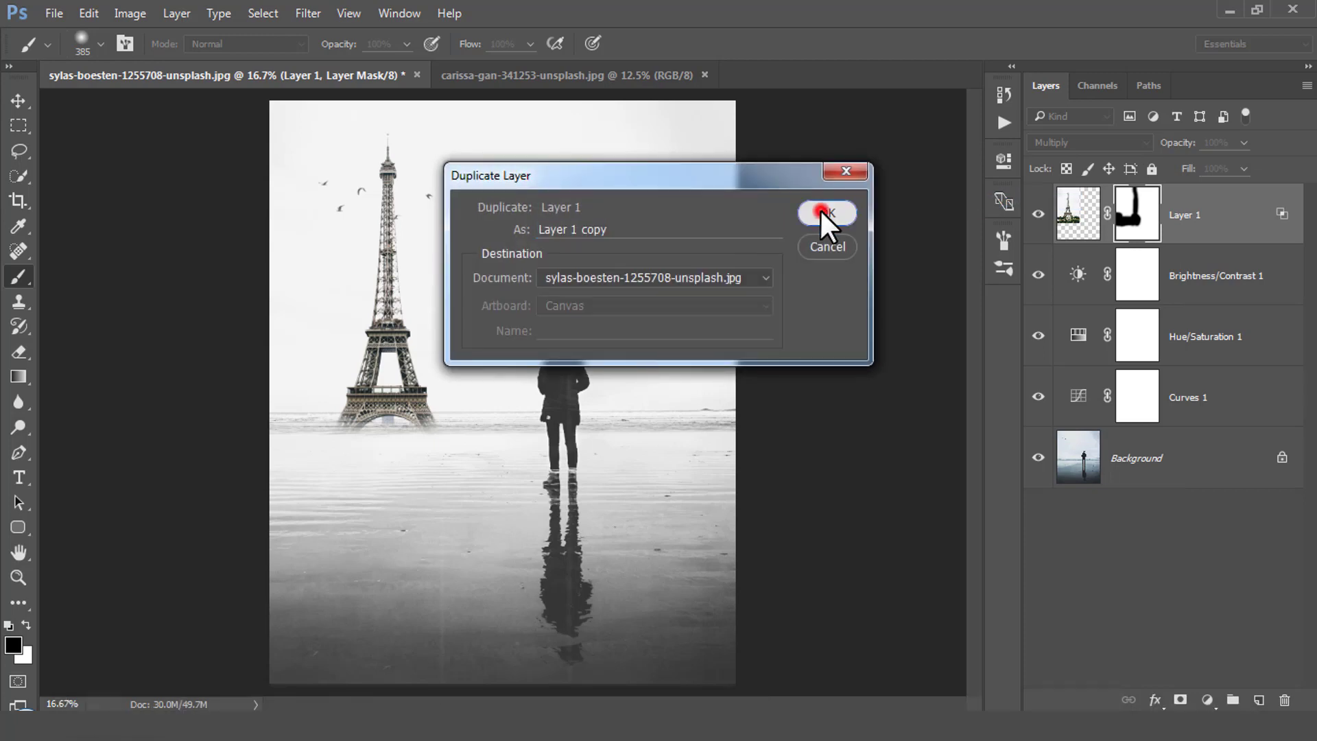
pyautogui.click(86, 17)
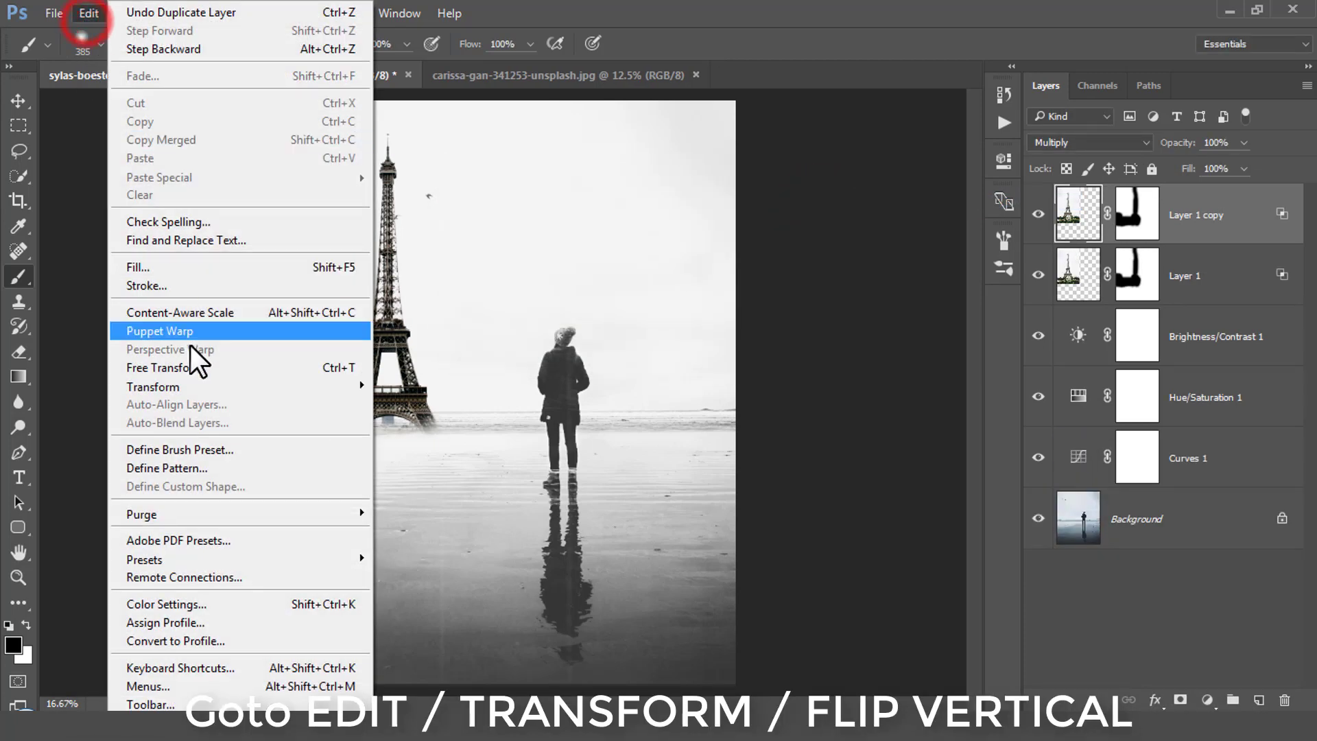
pyautogui.click(208, 382)
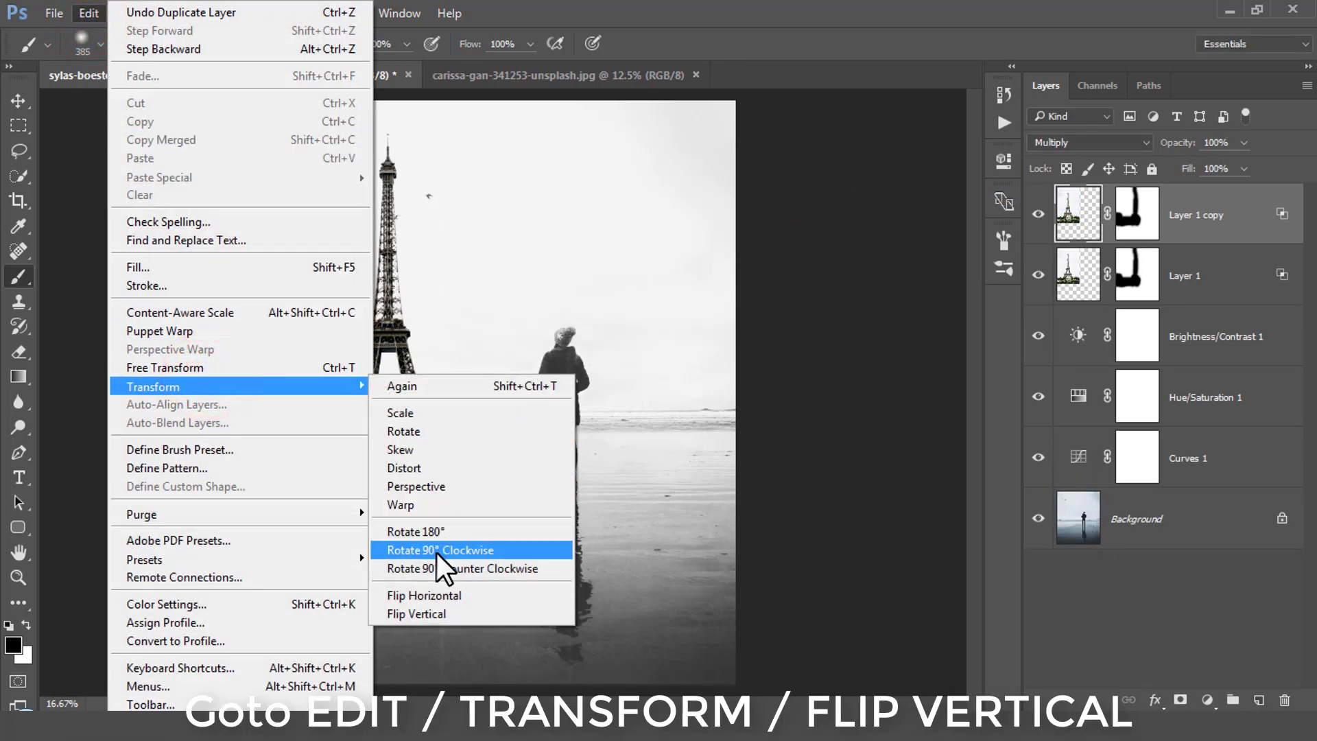
pyautogui.click(428, 612)
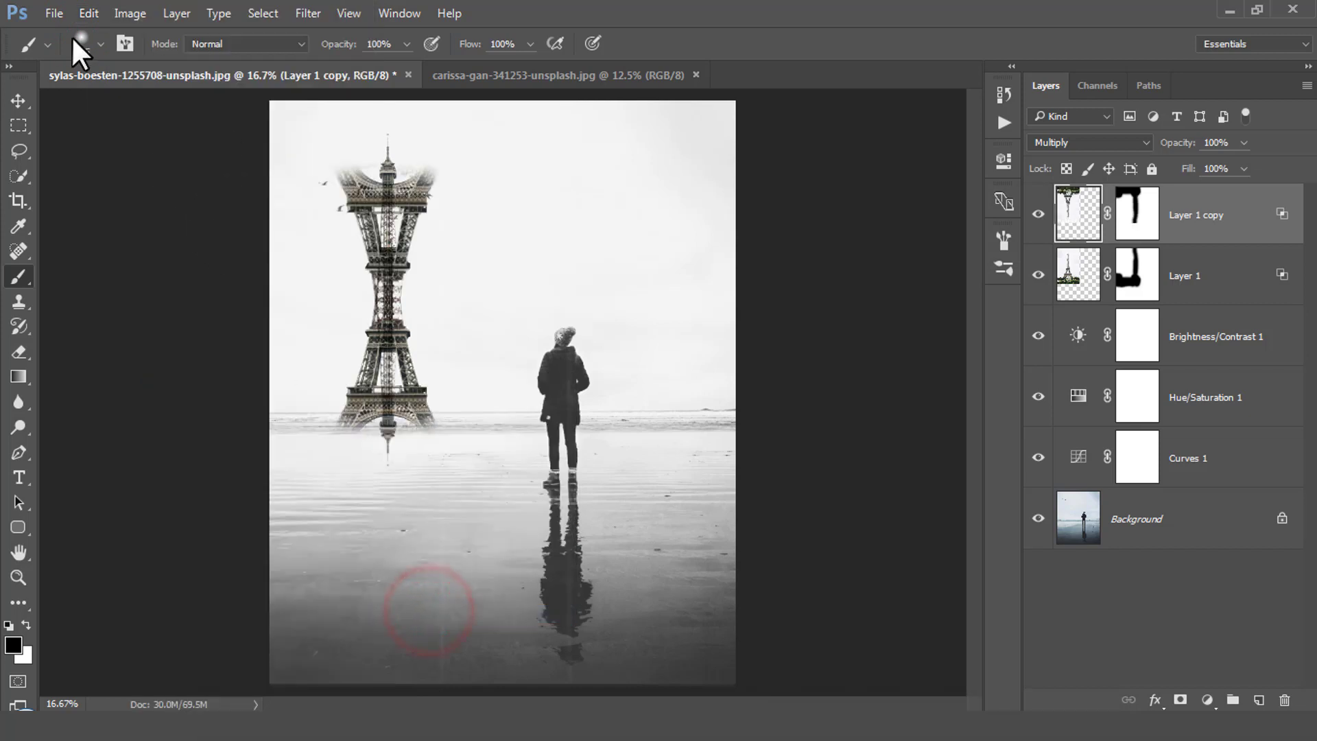
# Move the flipped tower down so its base meets the upright tower's base, and reduce its opacity to 34%.
pyautogui.click(13, 101)
pyautogui.moveTo(411, 203); pyautogui.dragTo(408, 468)
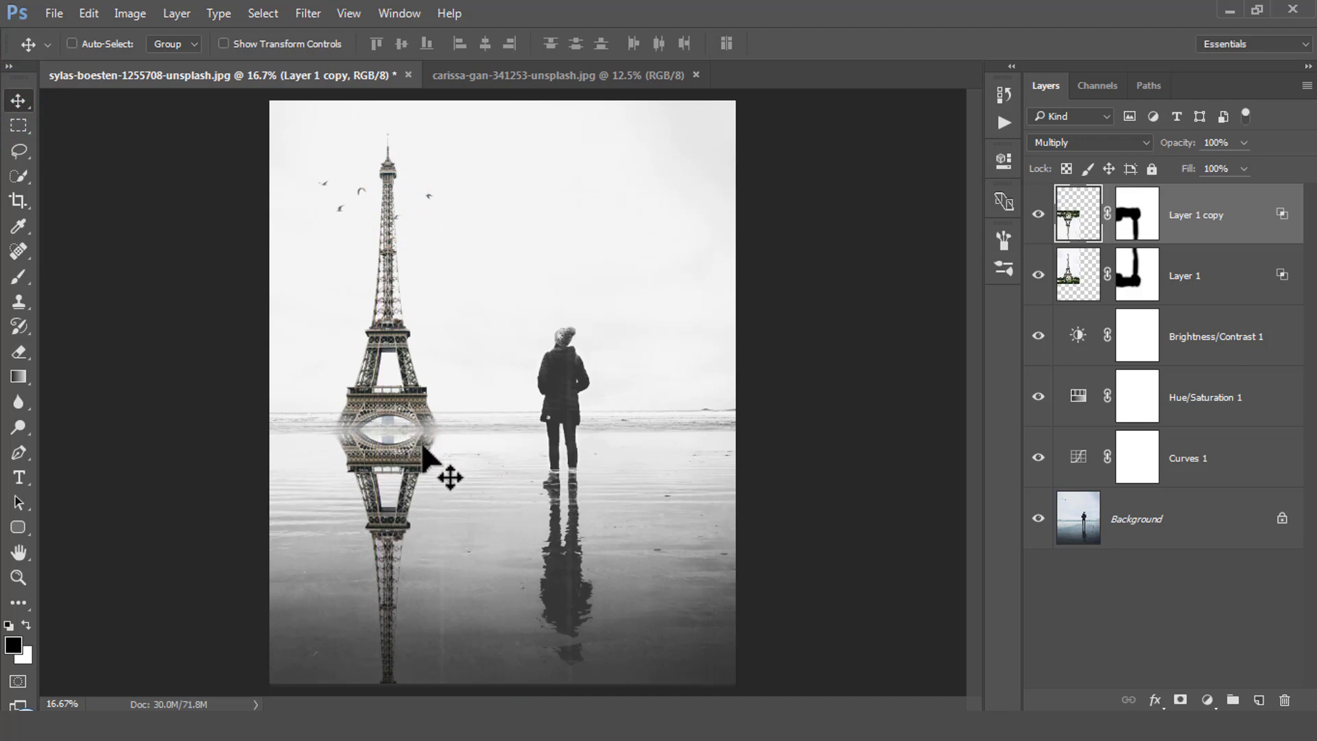
pyautogui.click(1245, 140)
pyautogui.moveTo(1179, 164); pyautogui.dragTo(1183, 166)
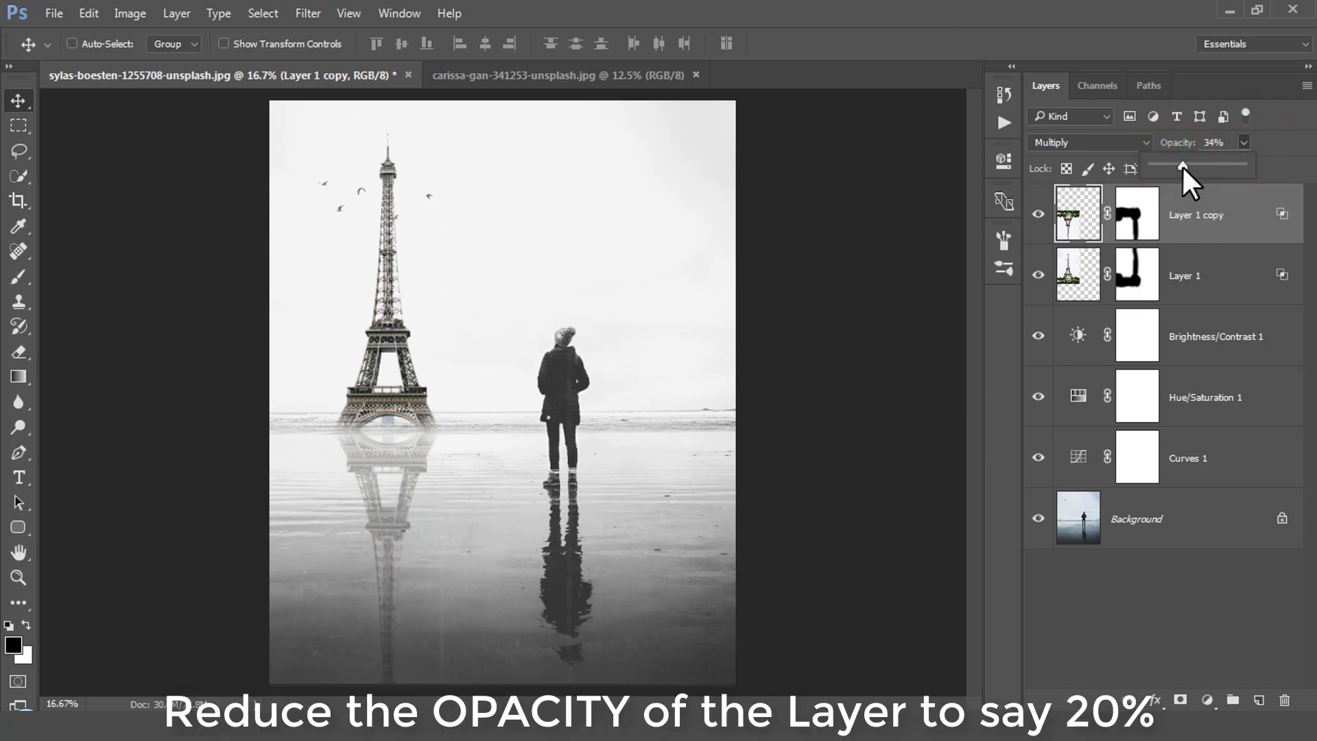
# Fade the reflection on its layer mask with black Foreground to Transparent linear gradients drawn from the canvas's bottom edge up towards the horizon.
pyautogui.click(1154, 215)
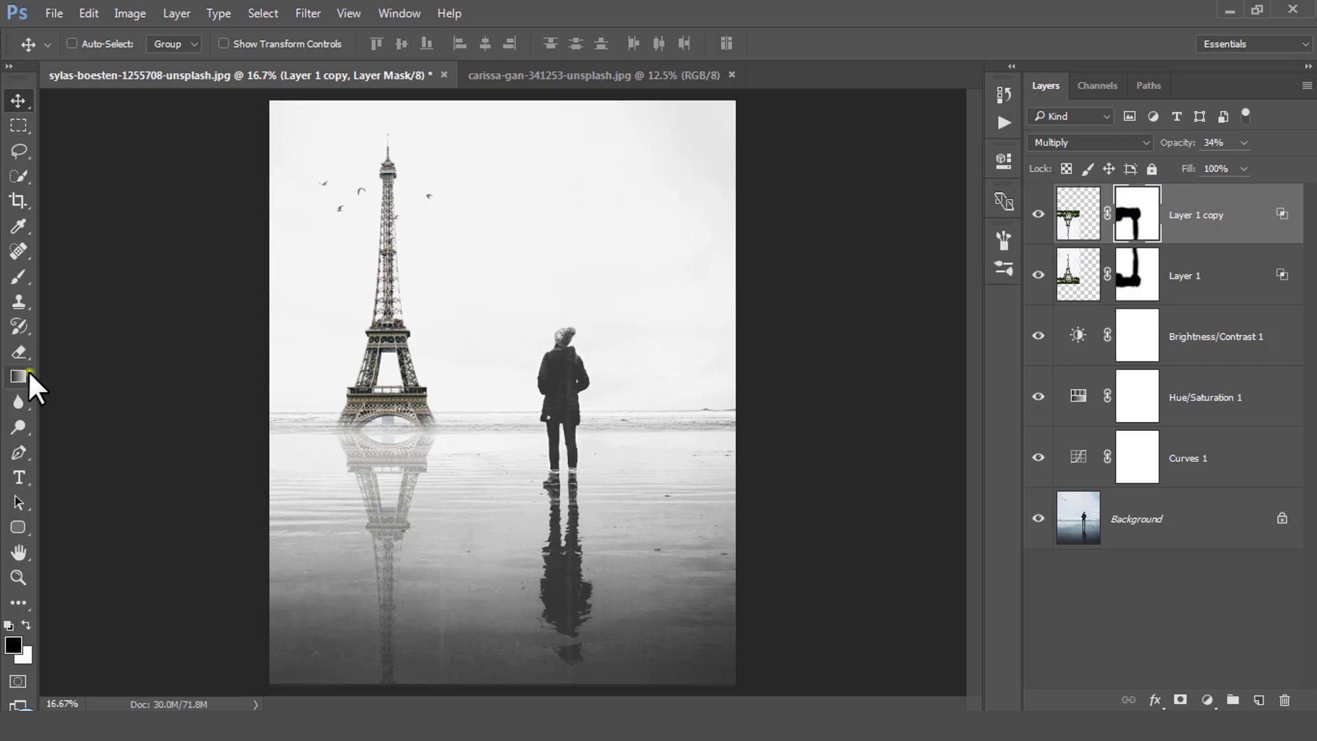
pyautogui.moveTo(19, 376)
pyautogui.mouseDown()
pyautogui.moveTo(69, 394)
pyautogui.moveTo(64, 376)
pyautogui.mouseUp()
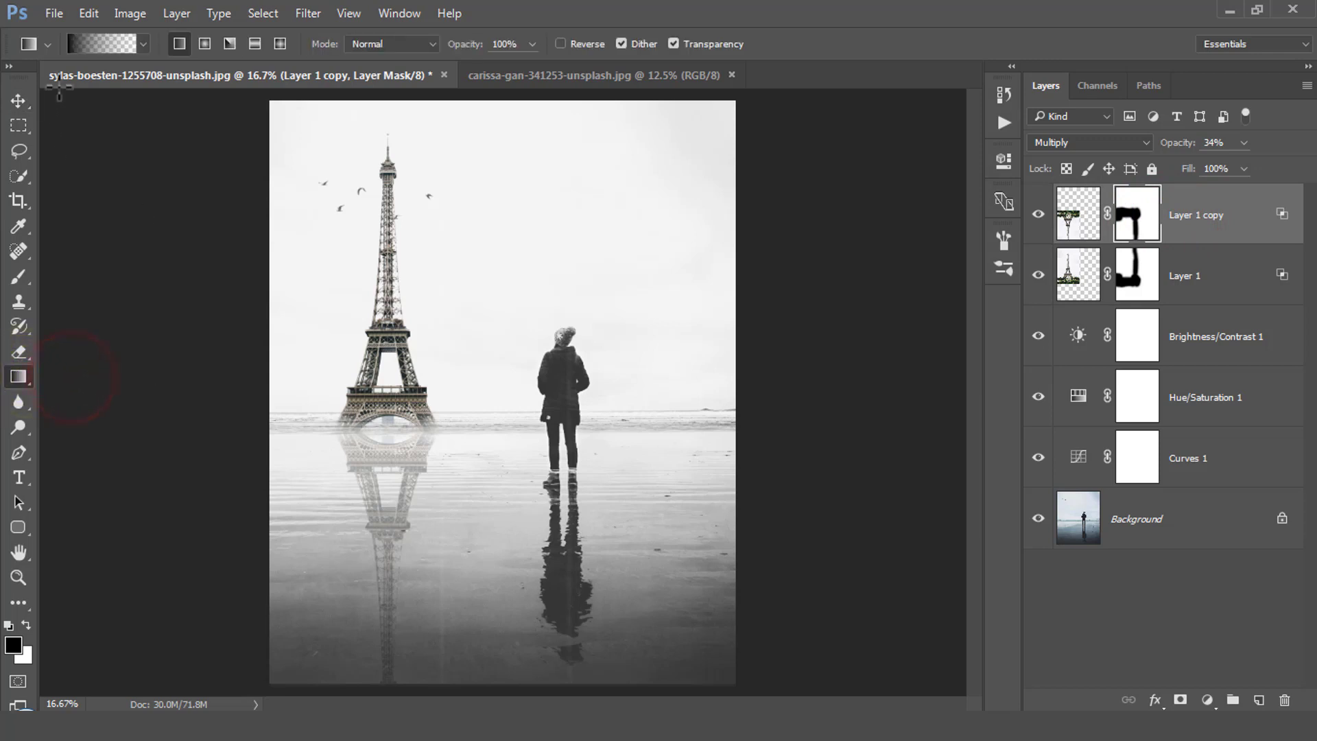
pyautogui.click(119, 41)
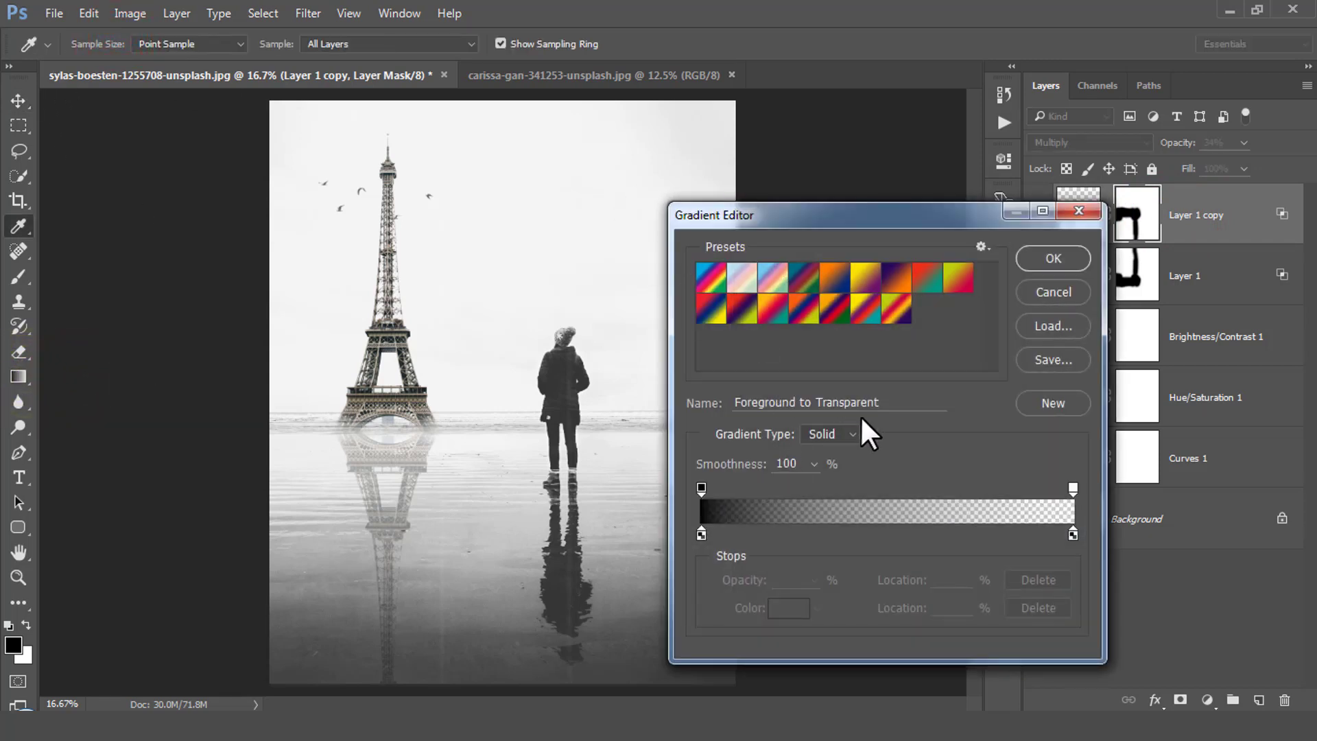
pyautogui.click(884, 409)
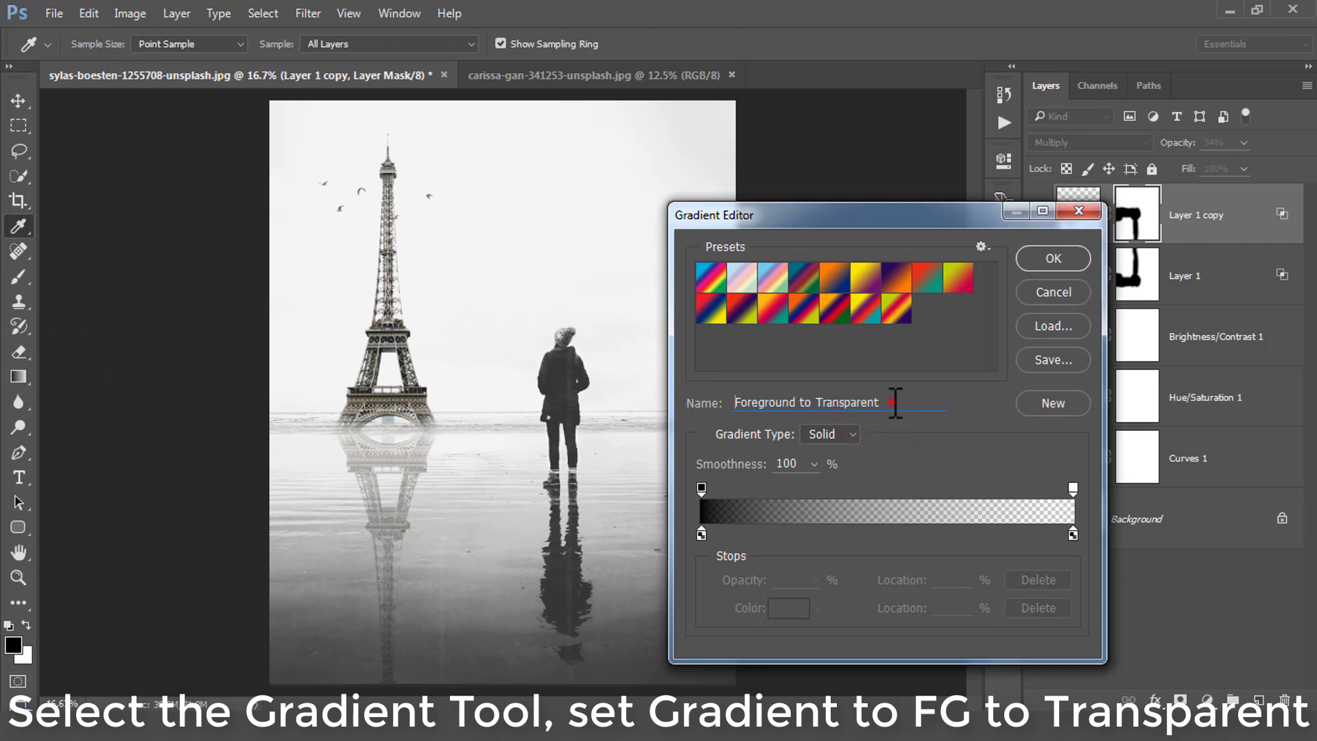
pyautogui.moveTo(896, 403); pyautogui.dragTo(754, 384)
pyautogui.click(1033, 257)
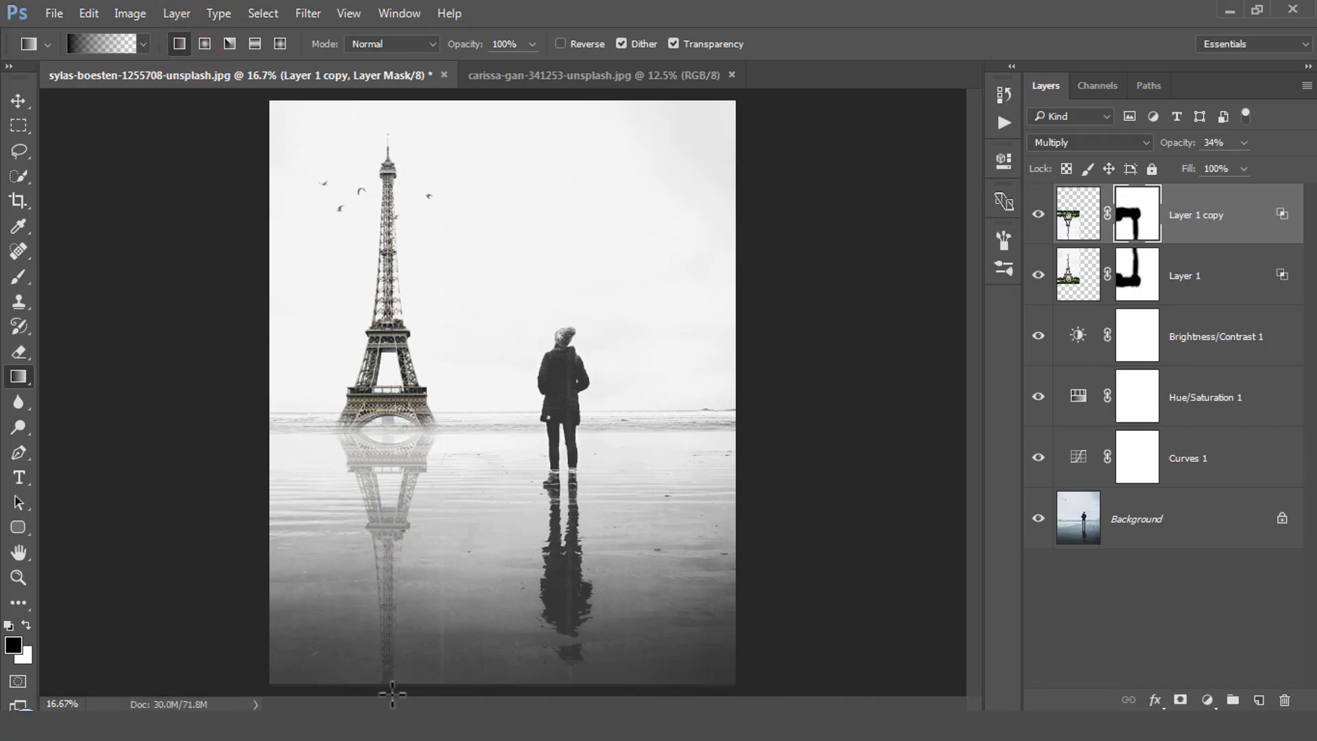
pyautogui.moveTo(385, 691); pyautogui.dragTo(389, 503)
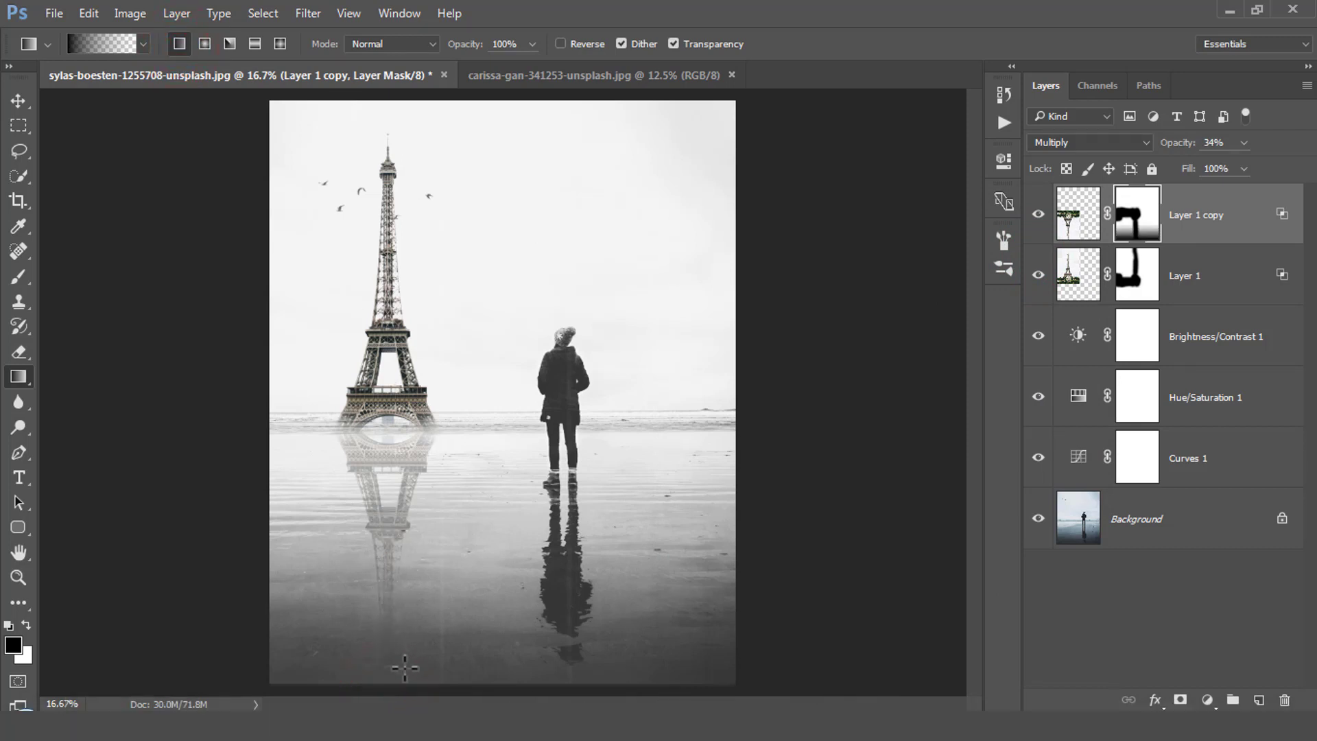
pyautogui.moveTo(385, 689); pyautogui.dragTo(383, 440)
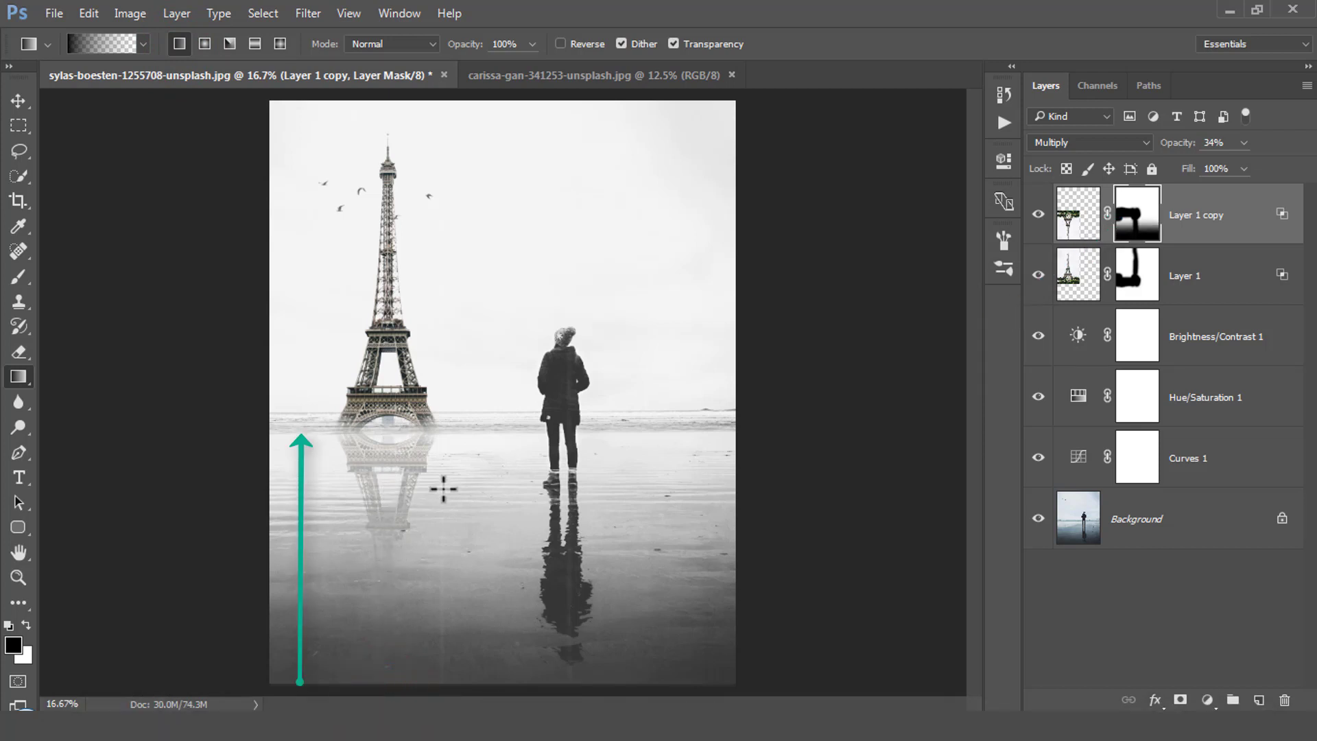
# Select the Background layer and activate the Clone Stamp tool.
pyautogui.click(1193, 223)
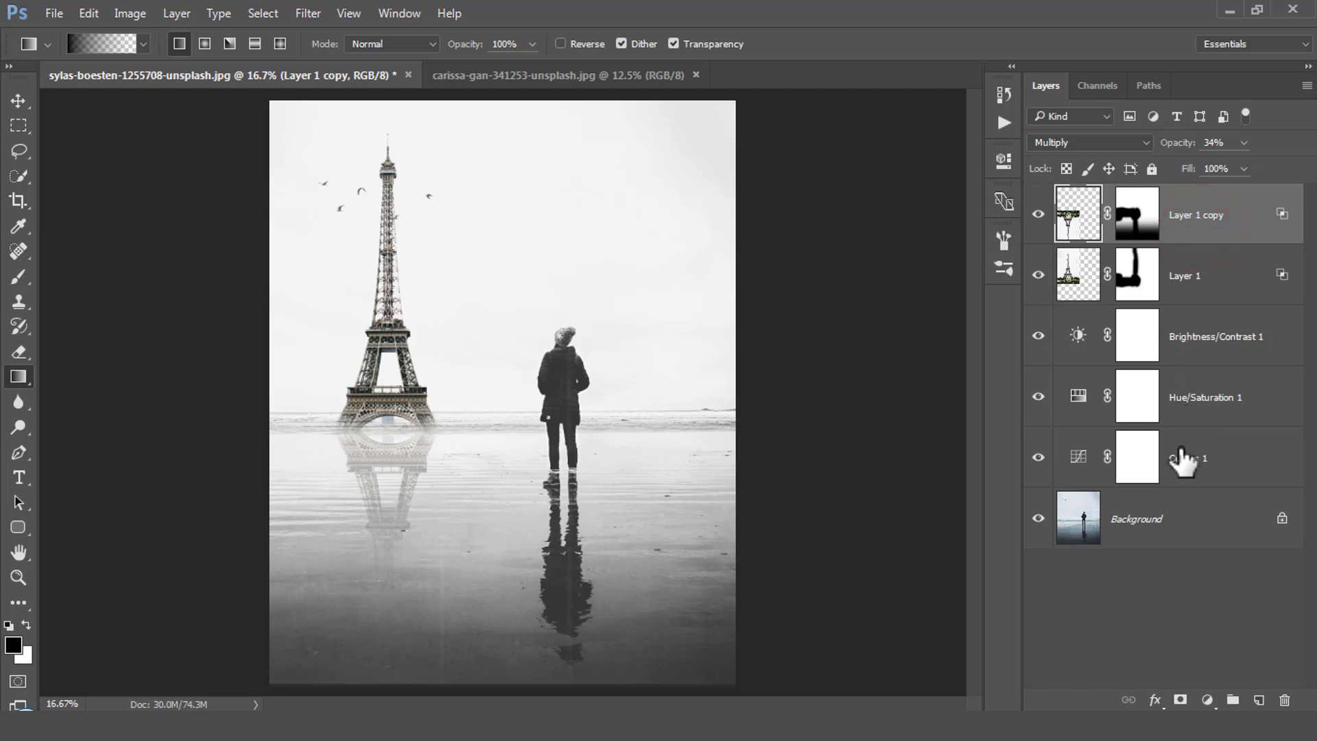
pyautogui.click(1135, 523)
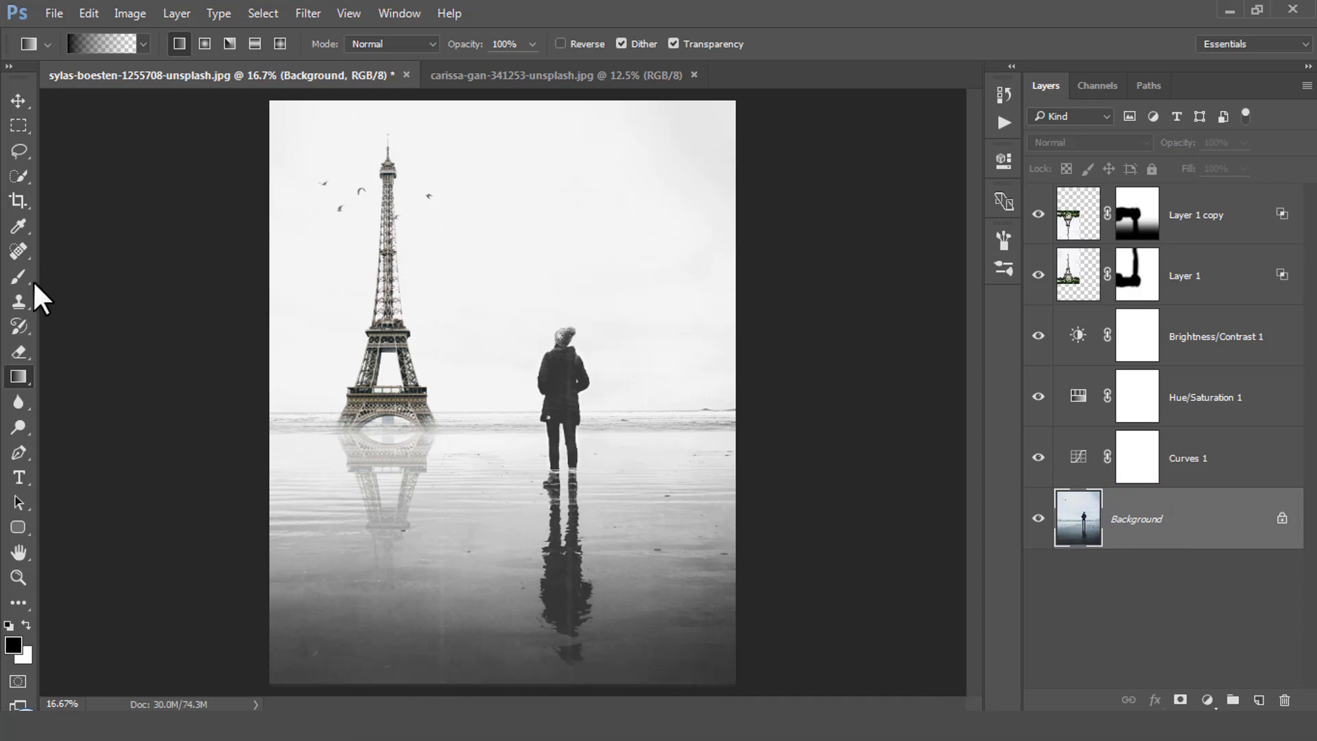
pyautogui.click(10, 251)
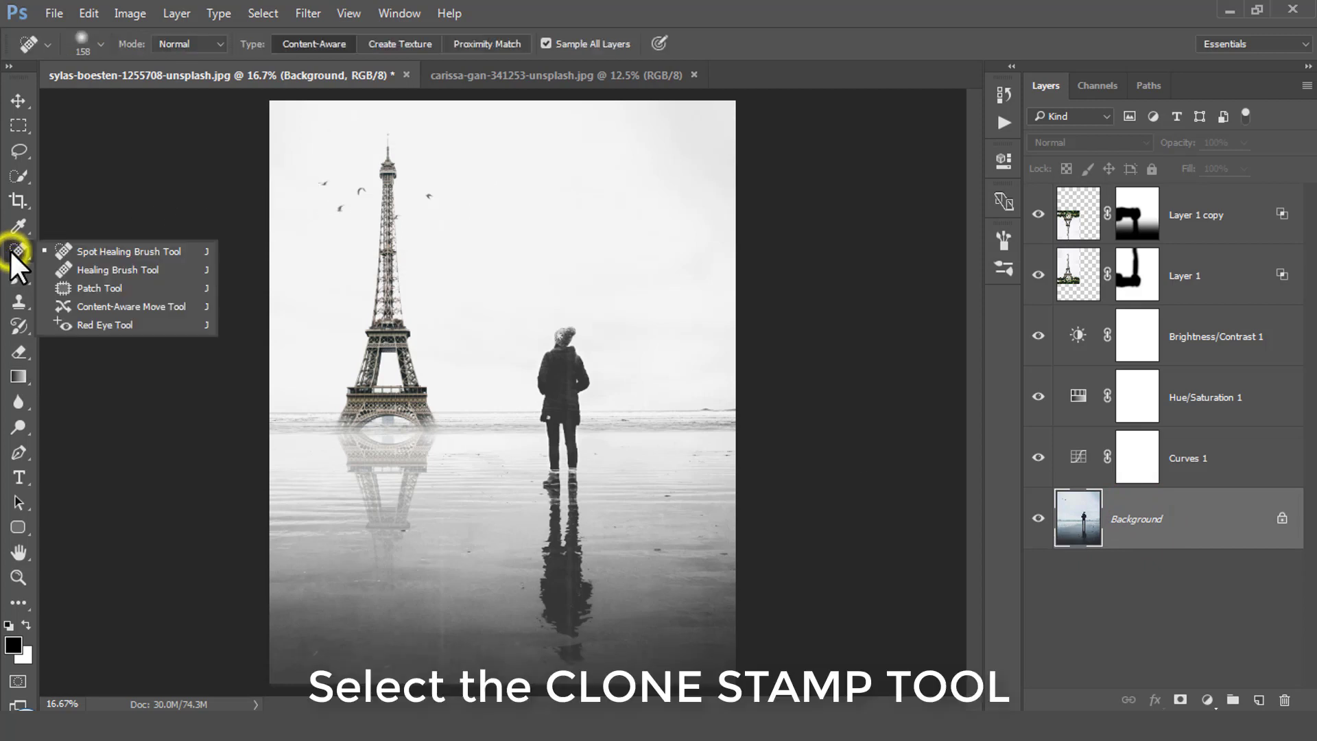
pyautogui.click(18, 300)
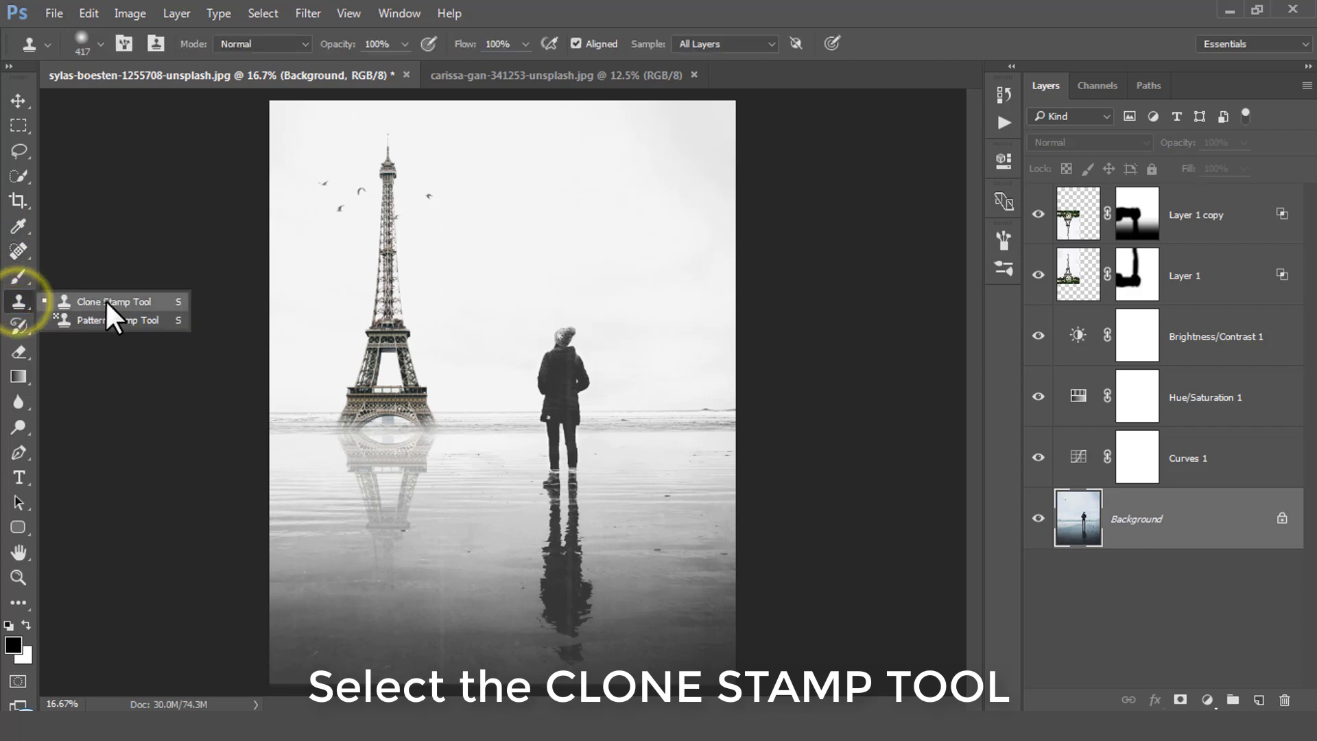
pyautogui.click(167, 300)
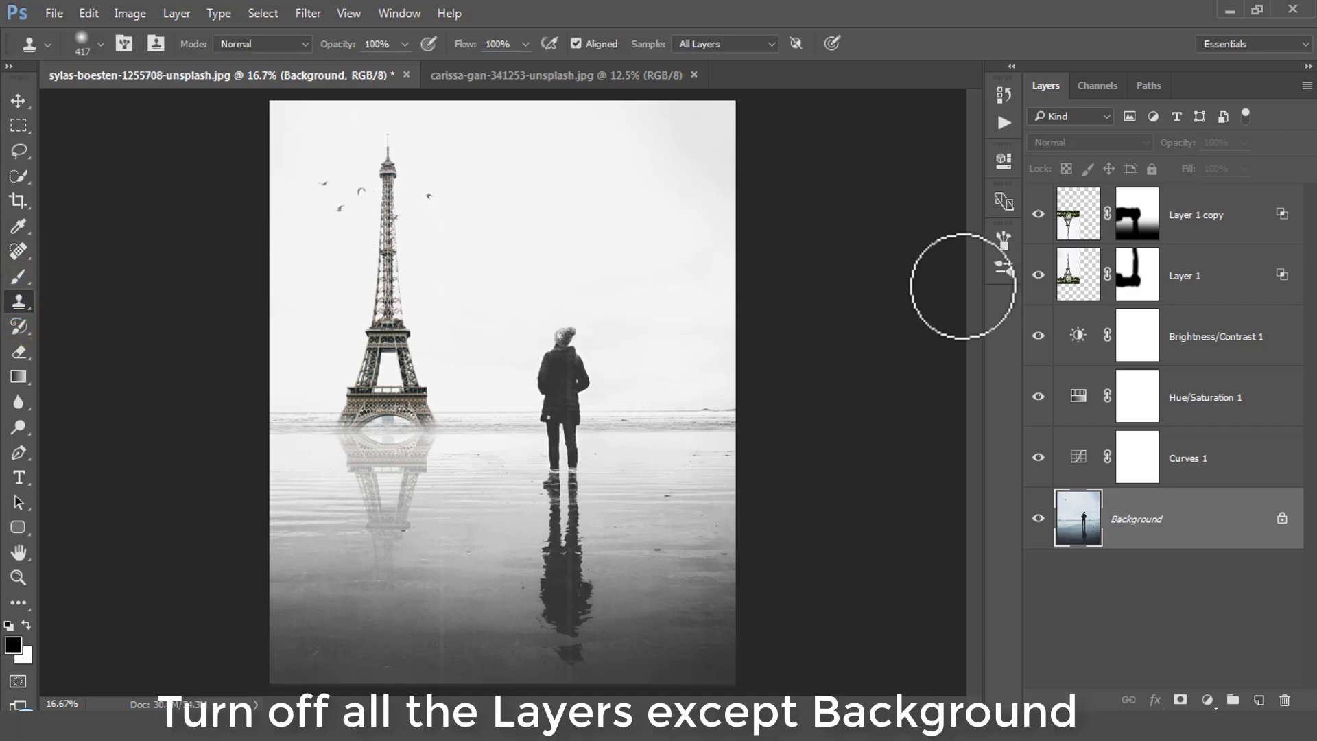
# Group all the layers above the Background, from Layer 1 copy to Curves 1, and hide the group.
pyautogui.click(1188, 215)
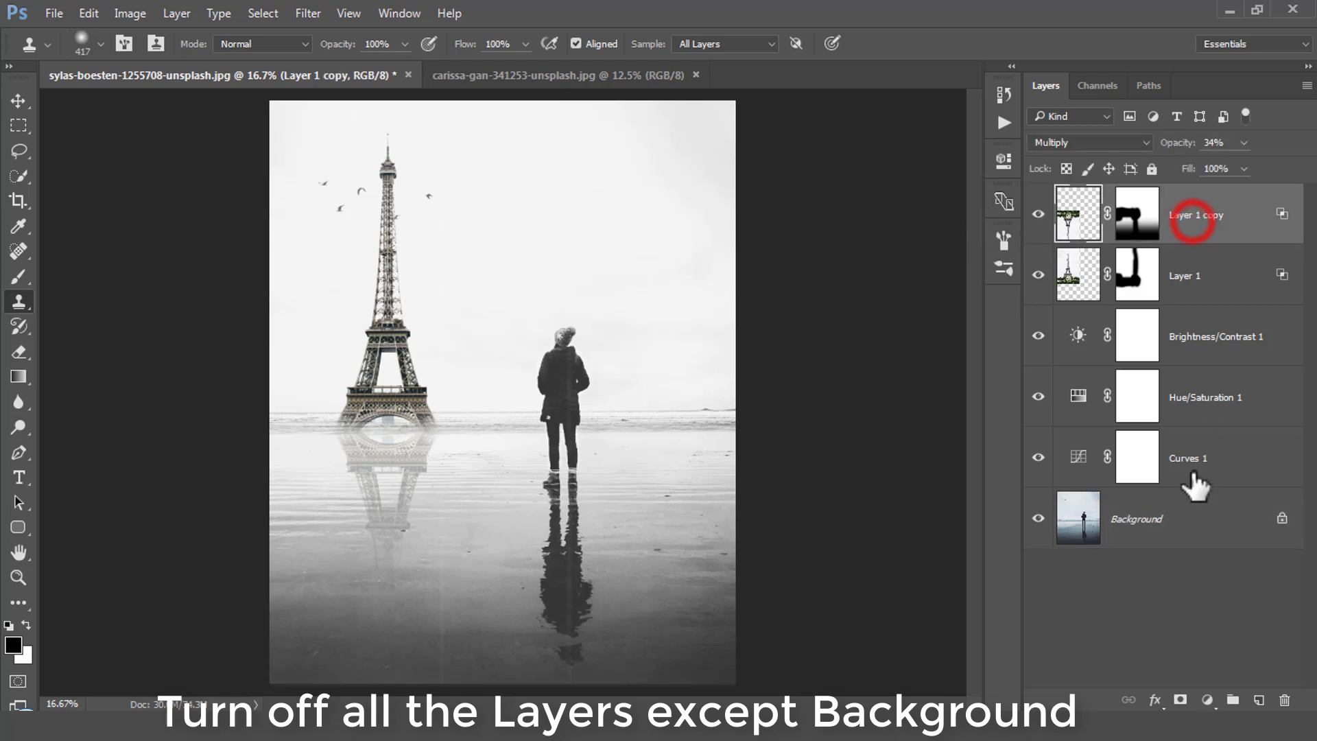
pyautogui.keyDown('shift'); pyautogui.click(1191, 459); pyautogui.keyUp('shift')
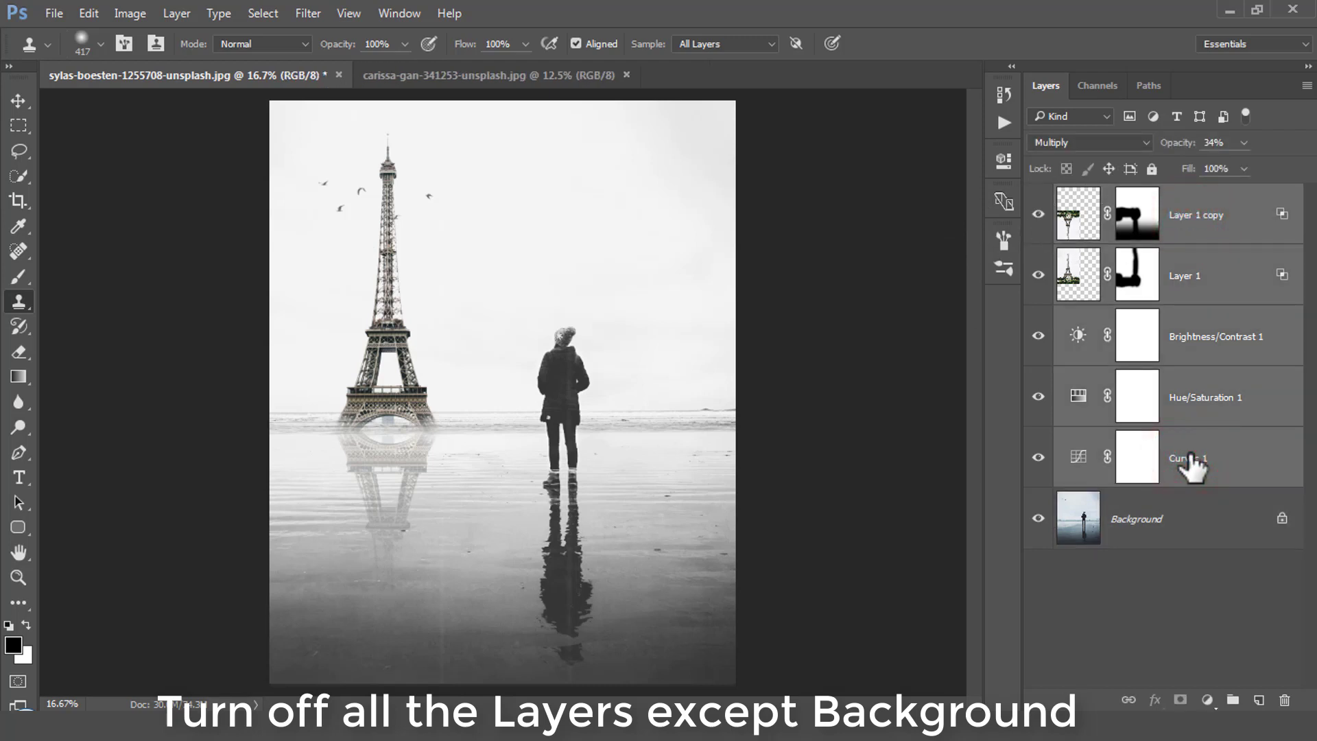
pyautogui.hotkey('ctrl', 'g')
pyautogui.click(1039, 196)
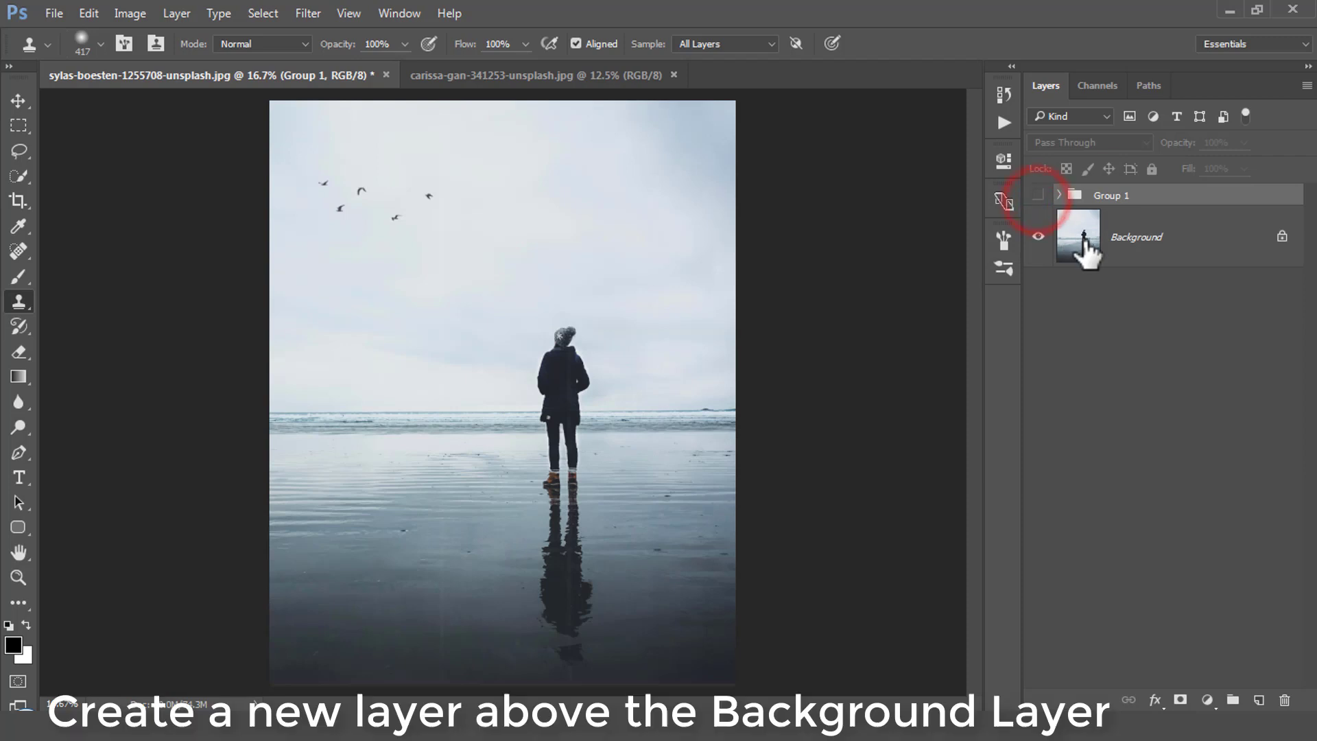
# Add a new layer above the Background and clone the five birds onto it, placing them in the sky above the standing person.
pyautogui.click(1084, 239)
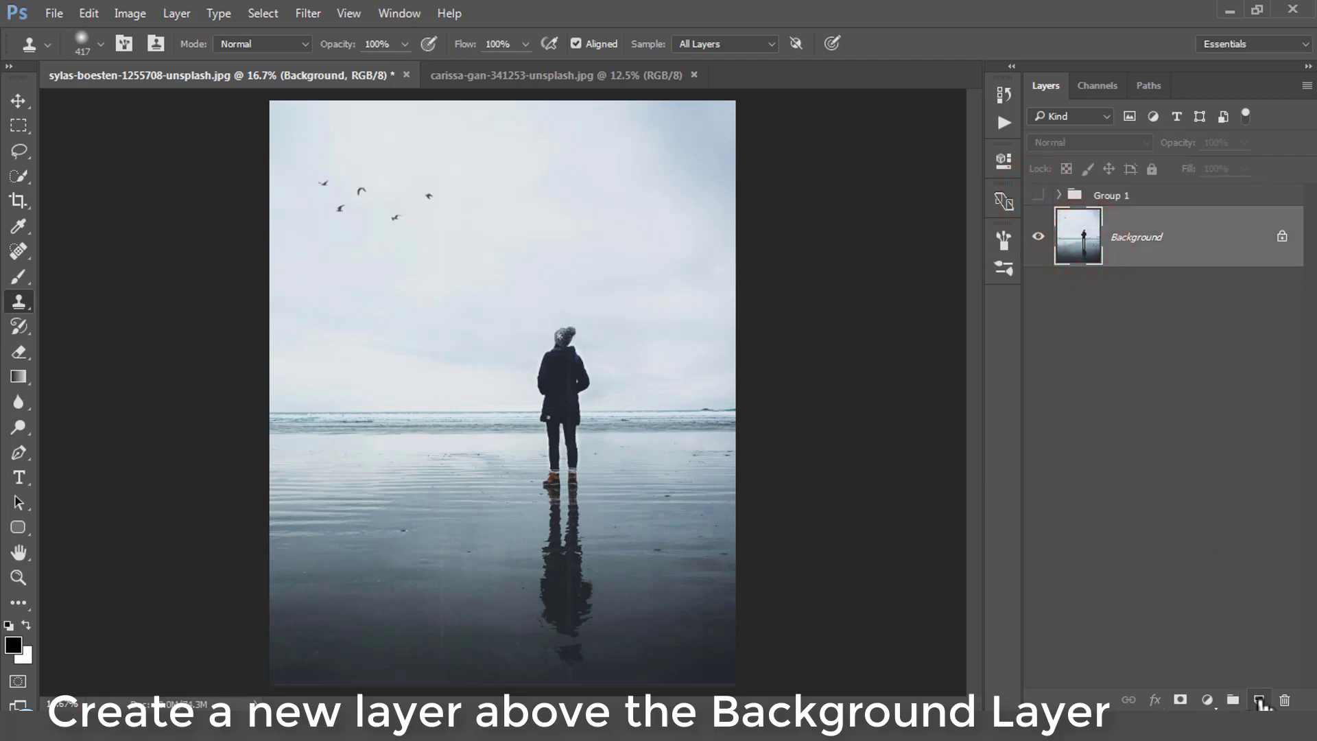
pyautogui.click(1260, 702)
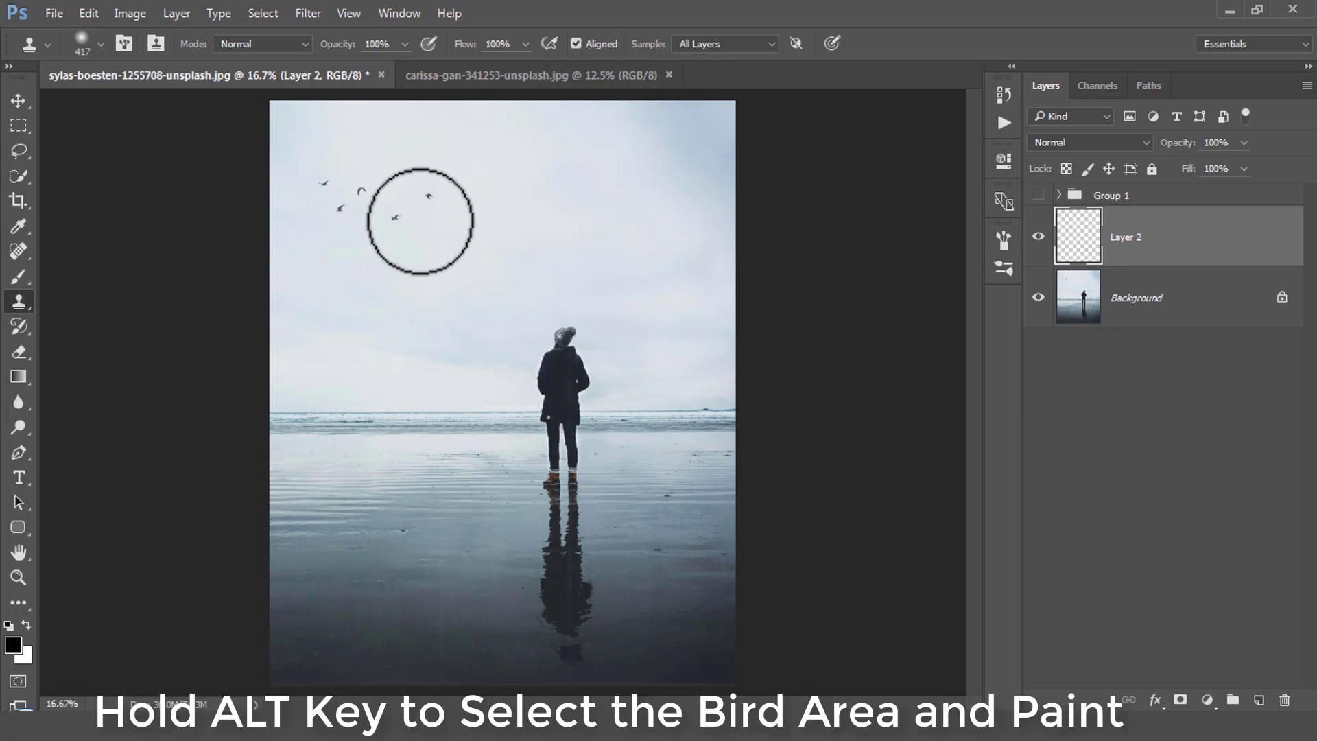
pyautogui.keyDown('alt'); pyautogui.click(430, 206); pyautogui.keyUp('alt')
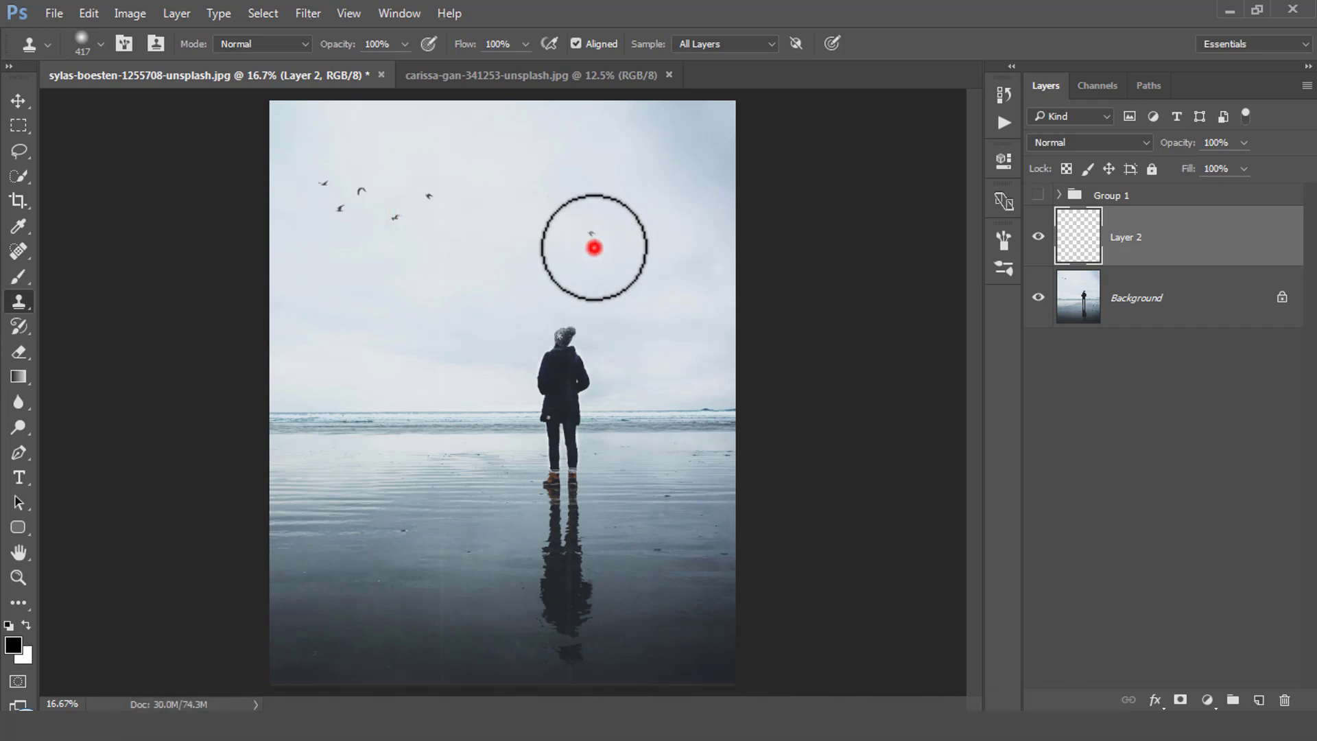
pyautogui.click(594, 248)
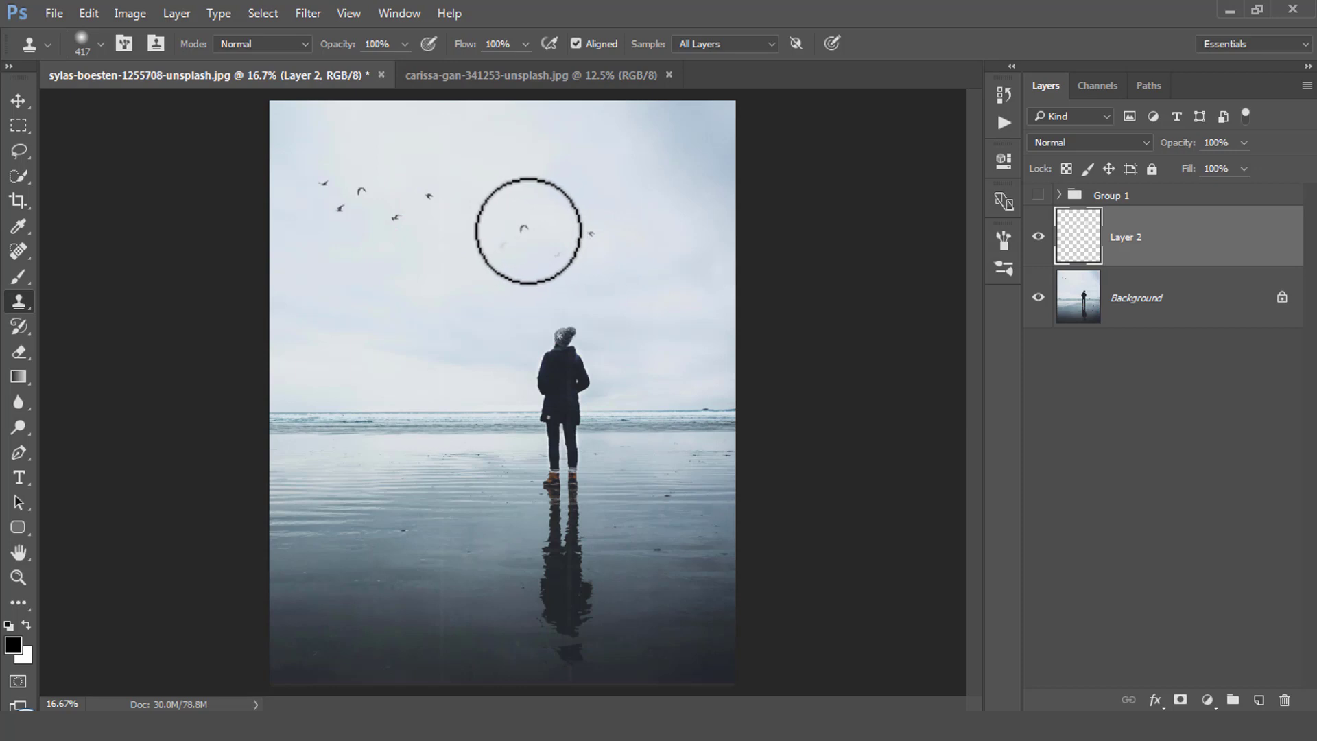
pyautogui.click(521, 229)
pyautogui.click(503, 248)
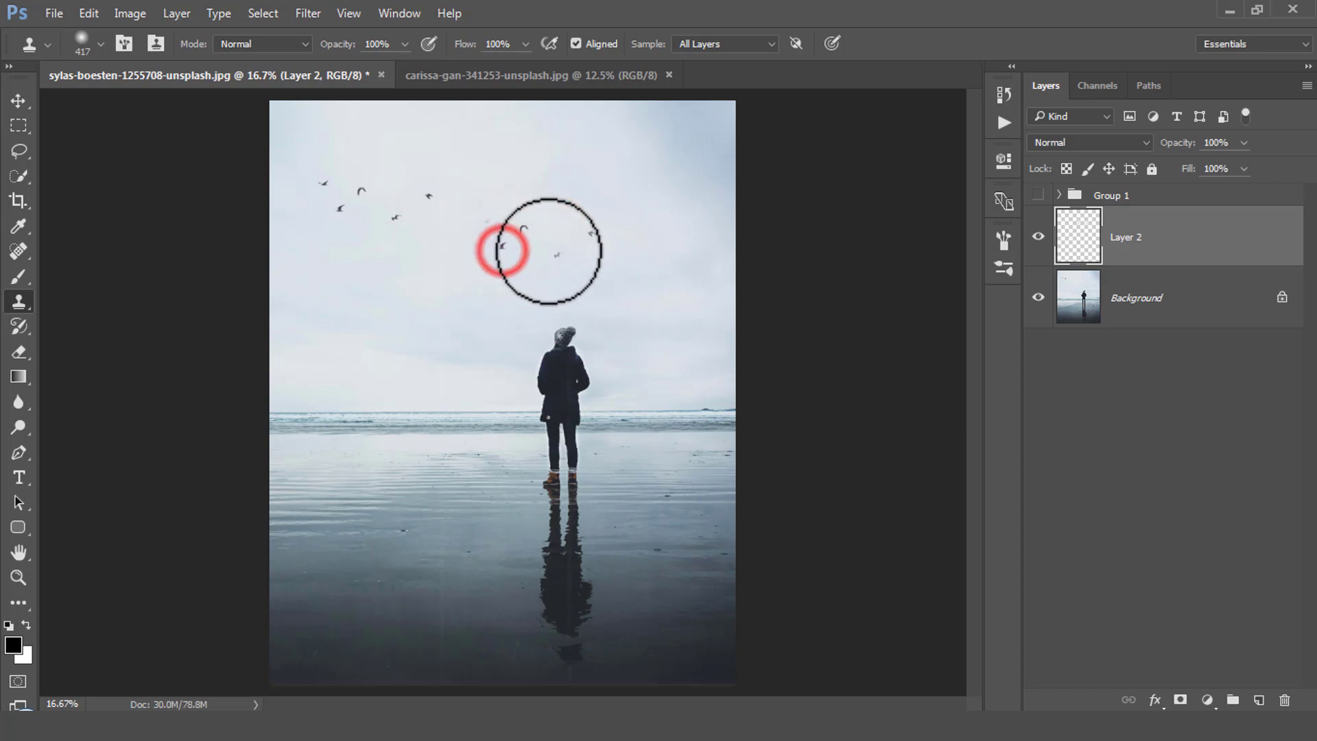
pyautogui.click(555, 257)
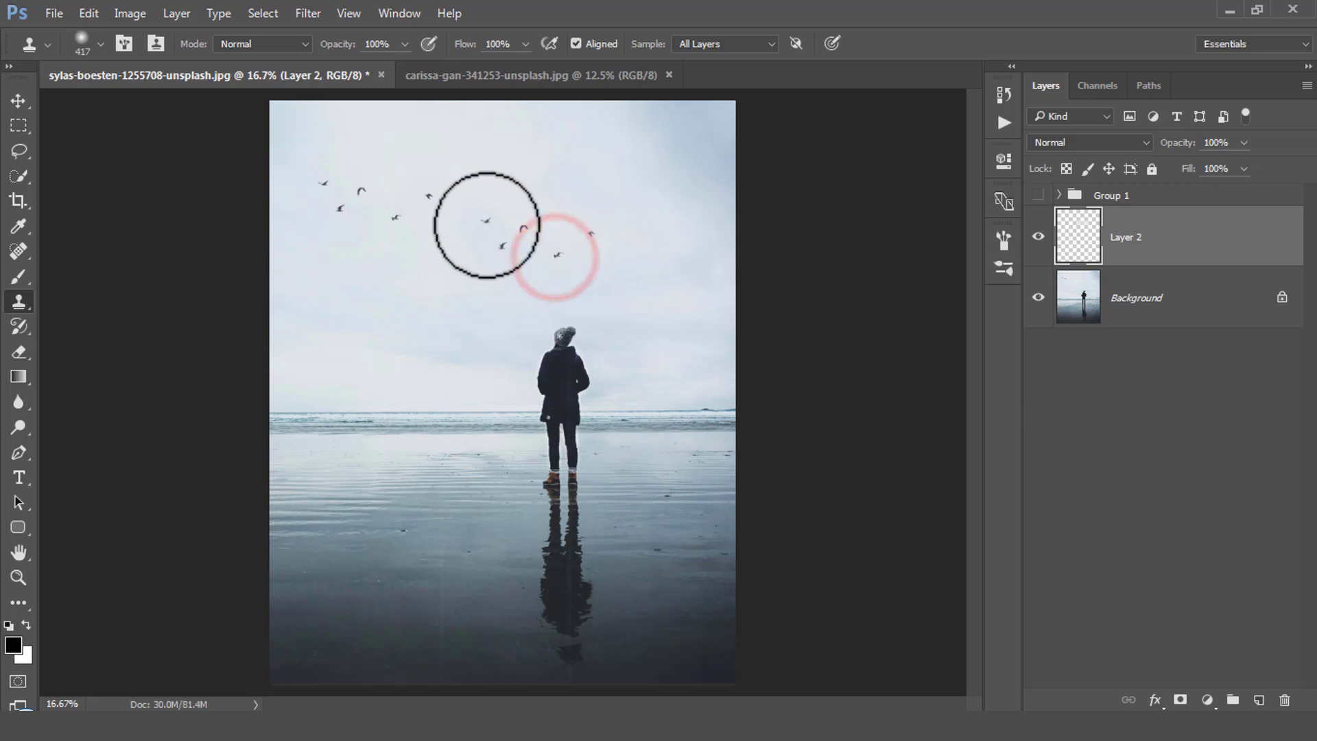
pyautogui.click(486, 222)
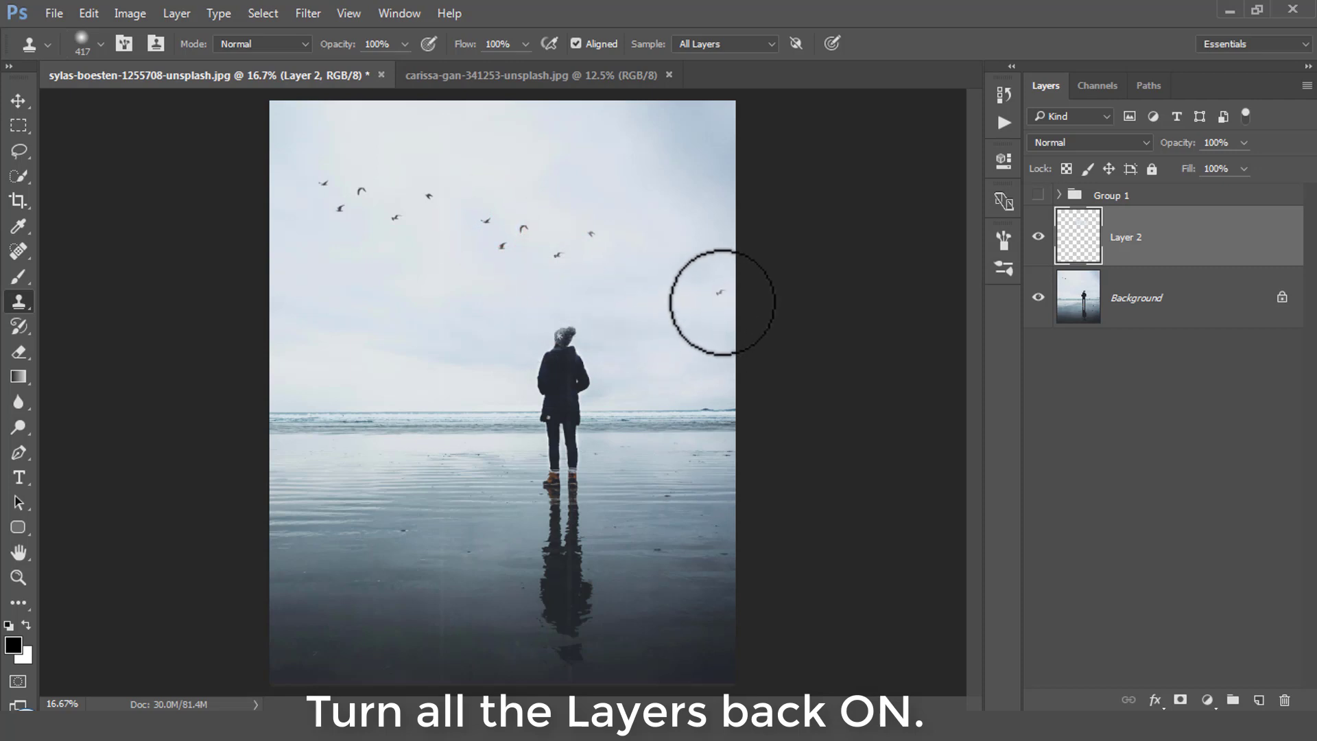
# Show Group 1 again and move Layer 2 into it beneath Curves 1, comparing the image with the group off and on.
pyautogui.click(1039, 197)
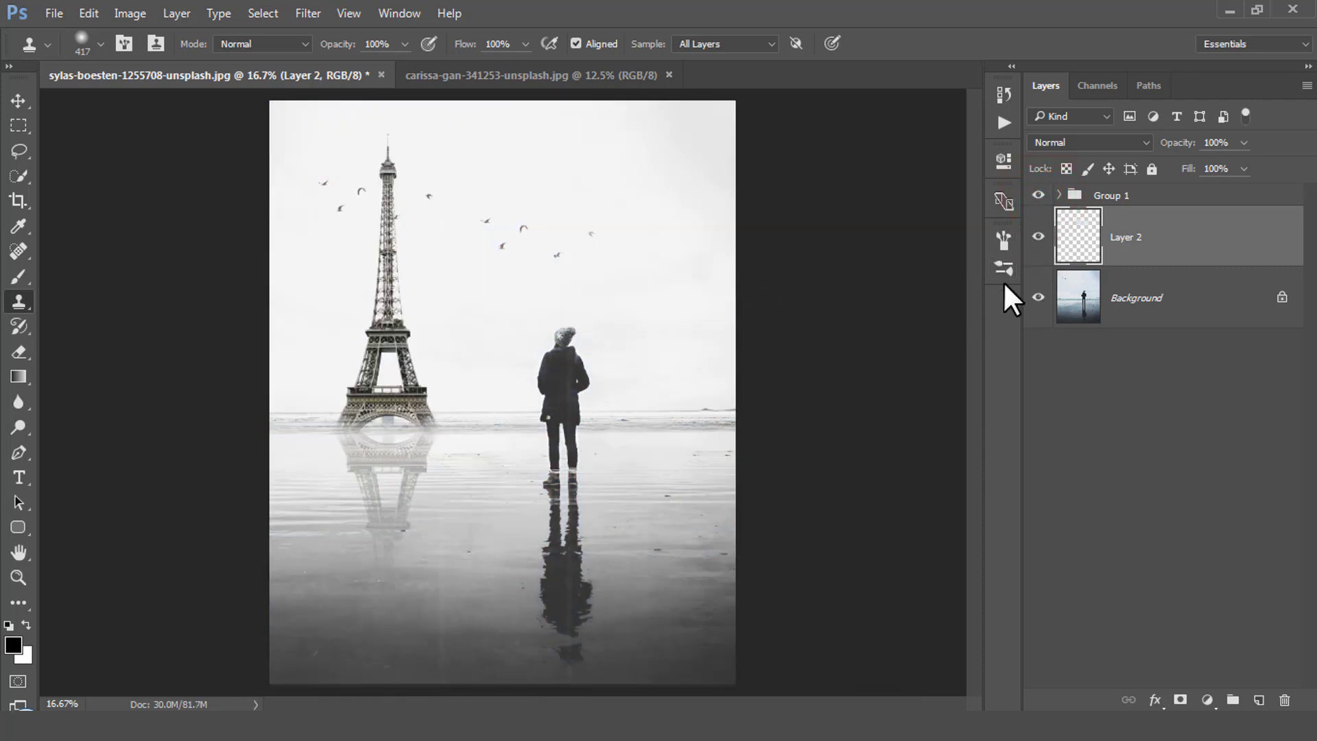
pyautogui.click(1059, 195)
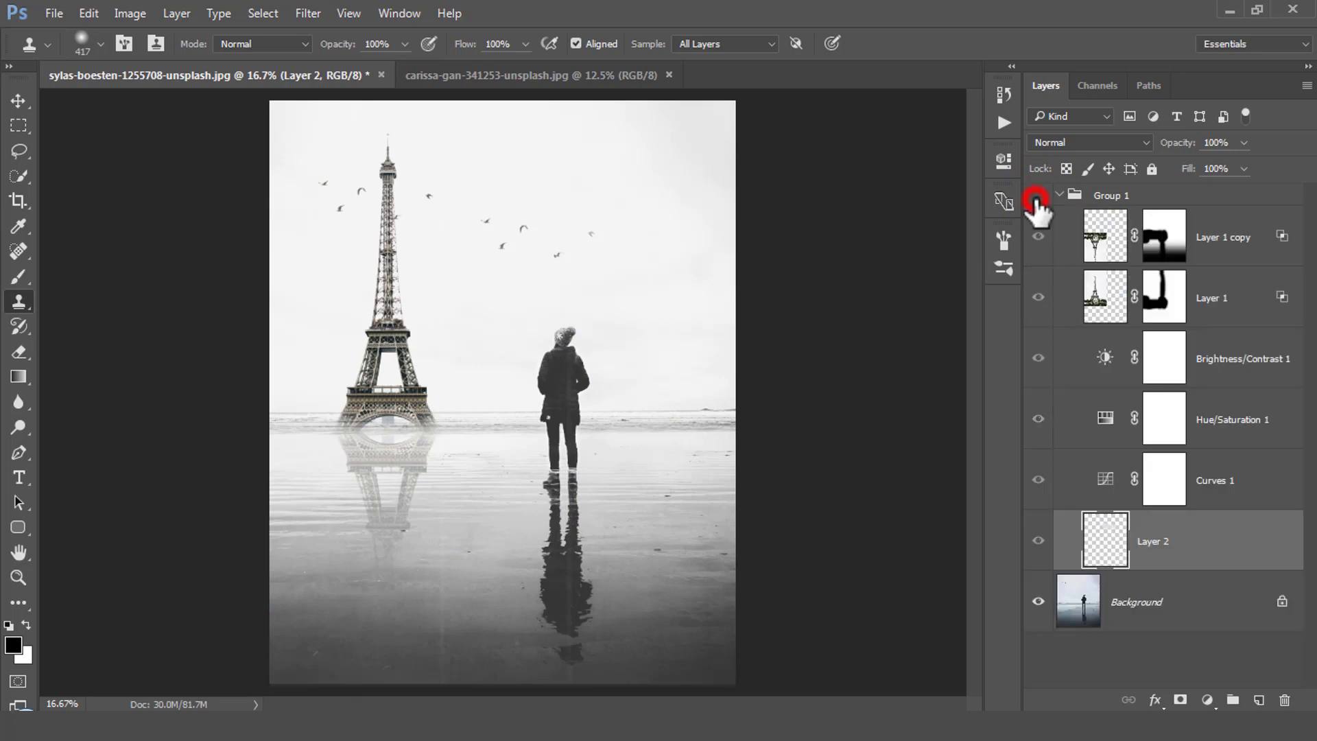
pyautogui.click(1038, 196)
pyautogui.click(1038, 197)
pyautogui.click(1060, 196)
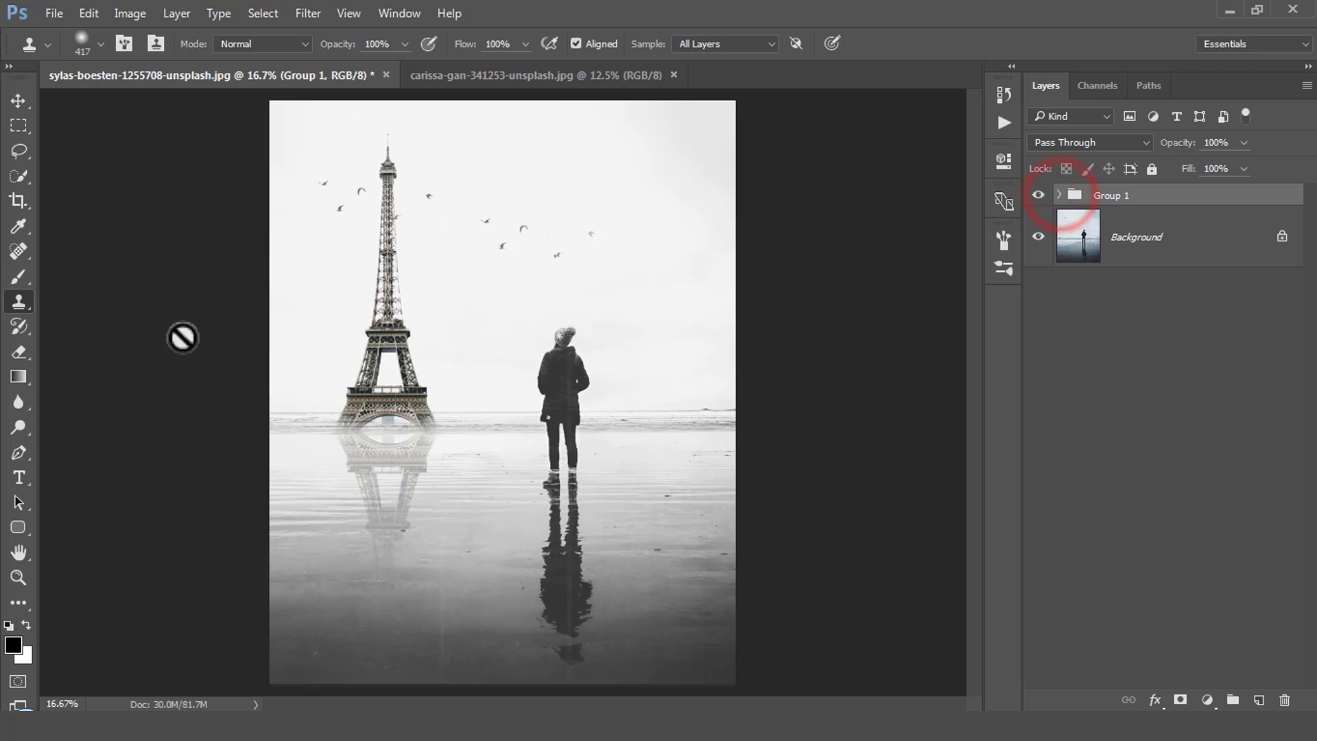
# Crop the image to a 1:1 (Square) ratio, shifting the photo down so the whole tower fits inside the frame.
pyautogui.click(19, 200)
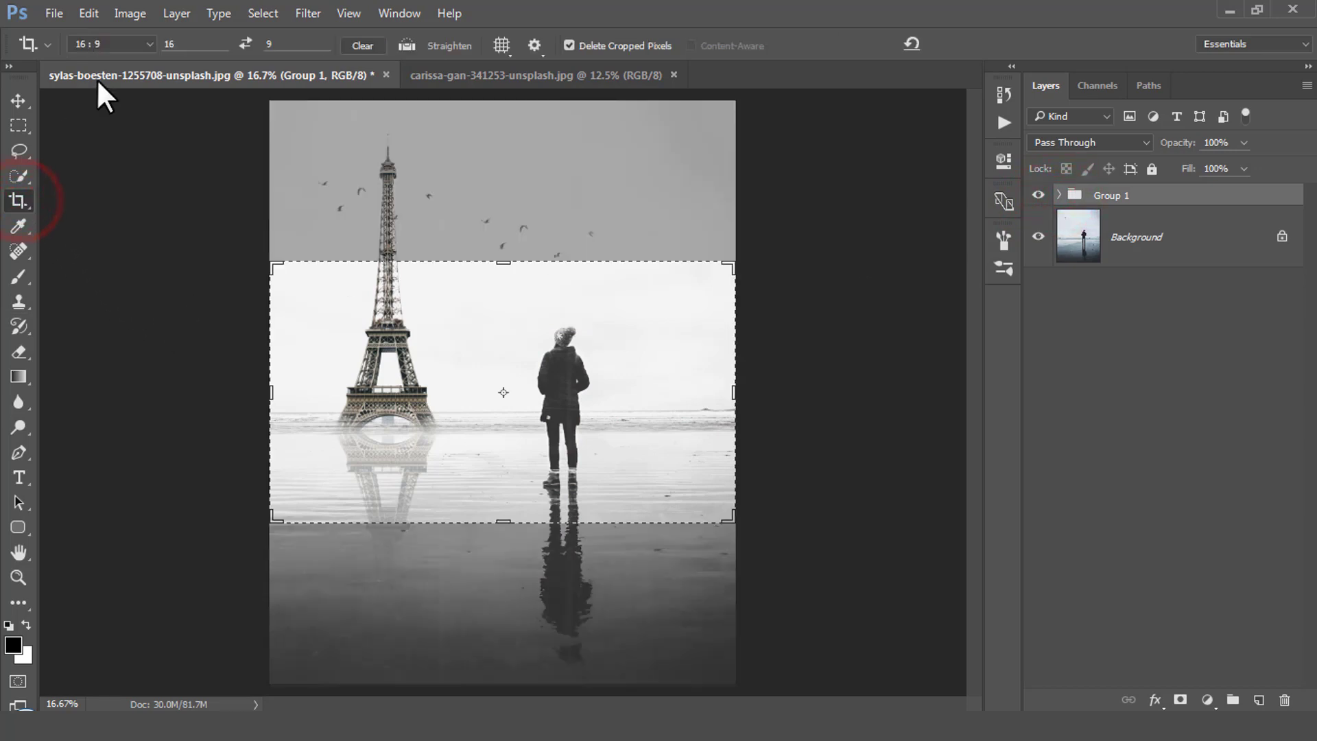
pyautogui.click(126, 44)
pyautogui.click(130, 106)
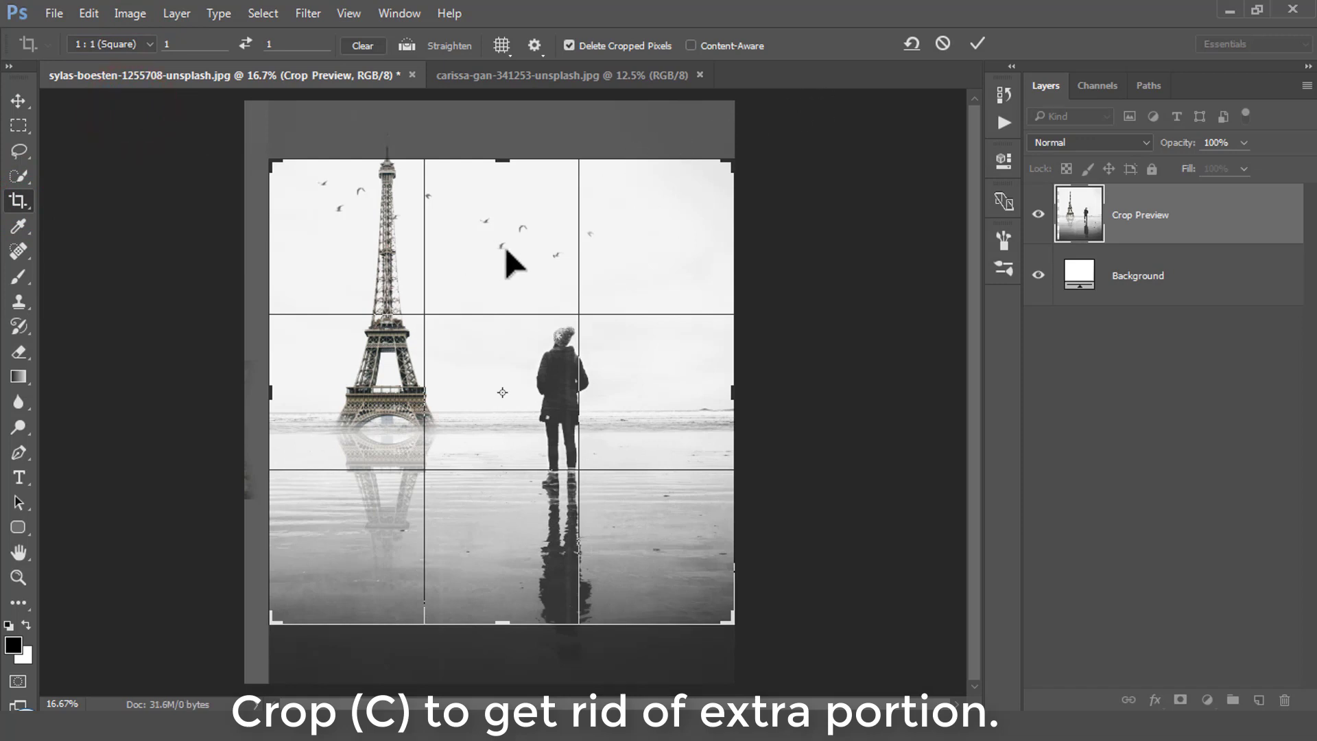
pyautogui.moveTo(529, 287); pyautogui.dragTo(531, 343)
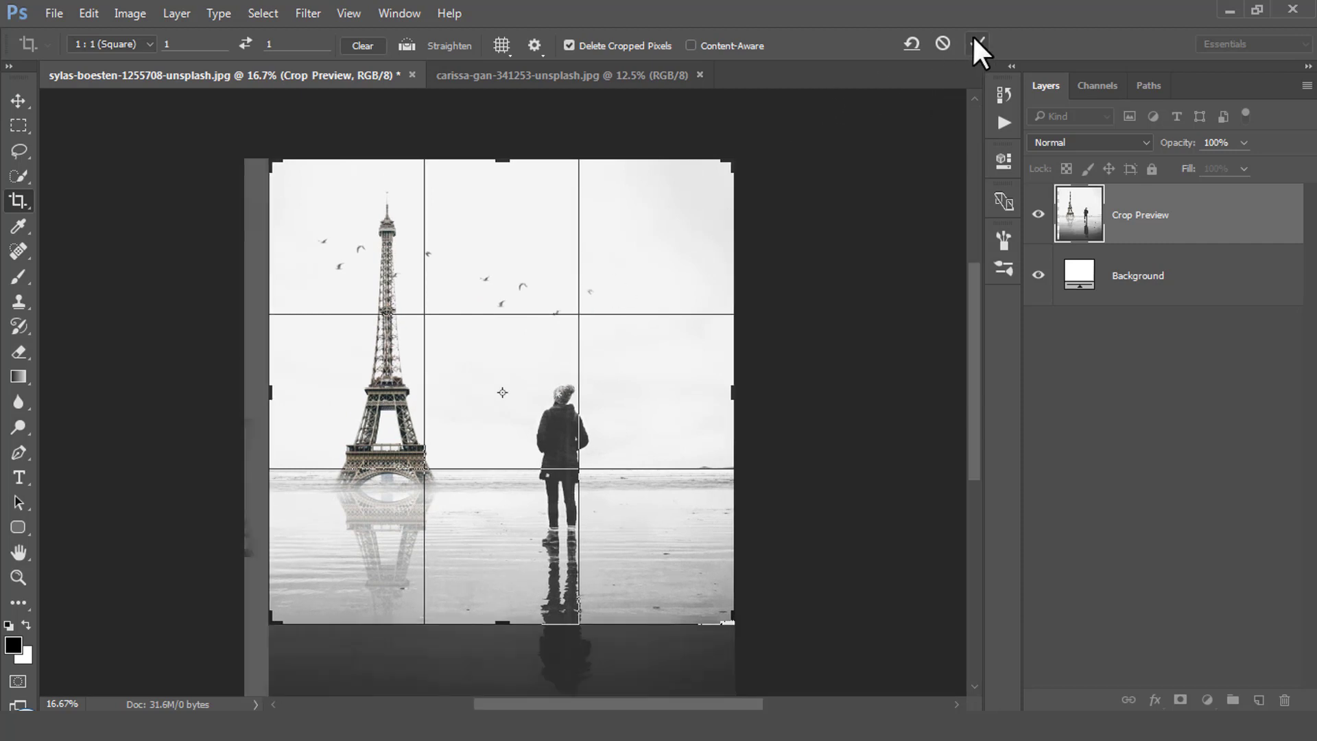